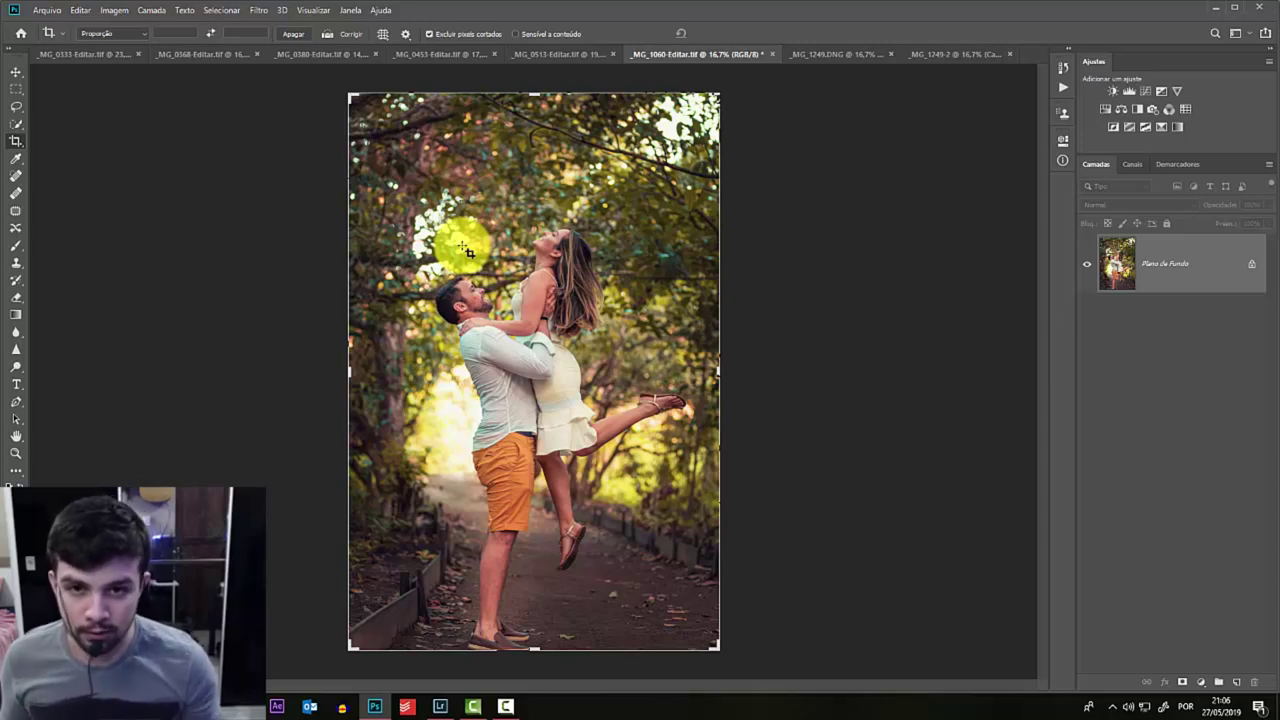
- Apply a portrait crop to the photo of the couple under the tree canopy
left_click(213, 288)
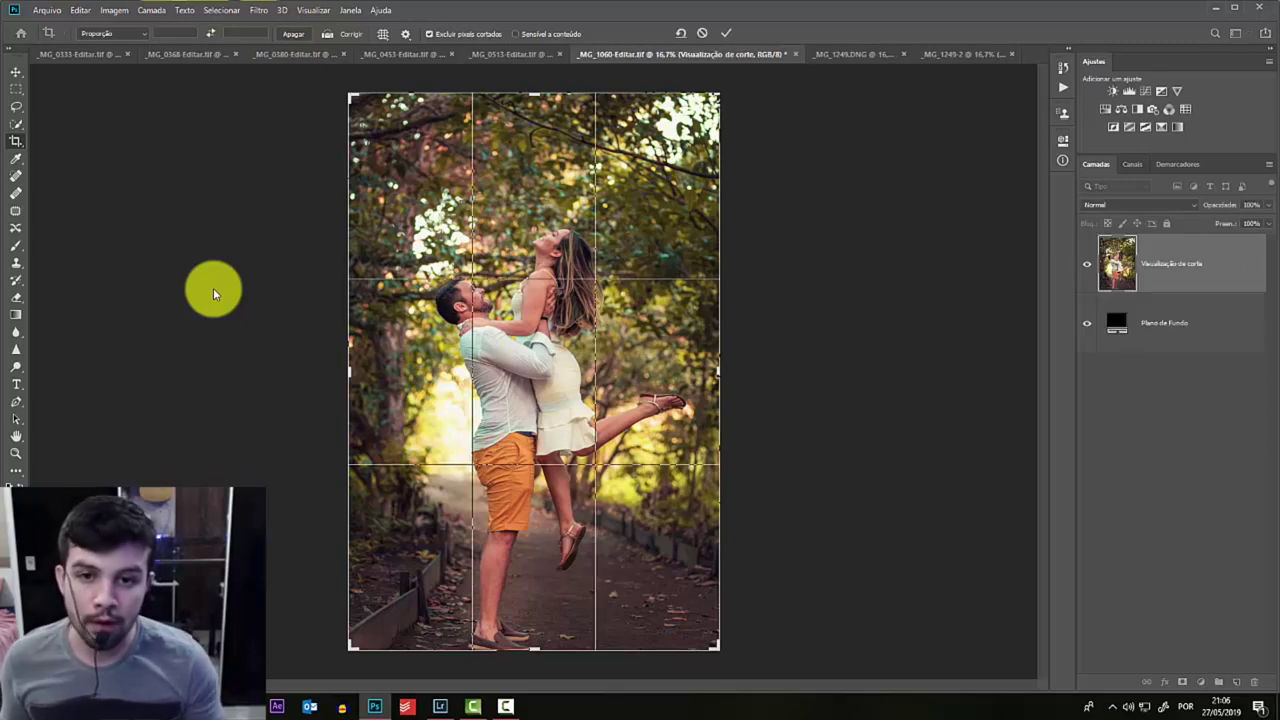
key("Return")
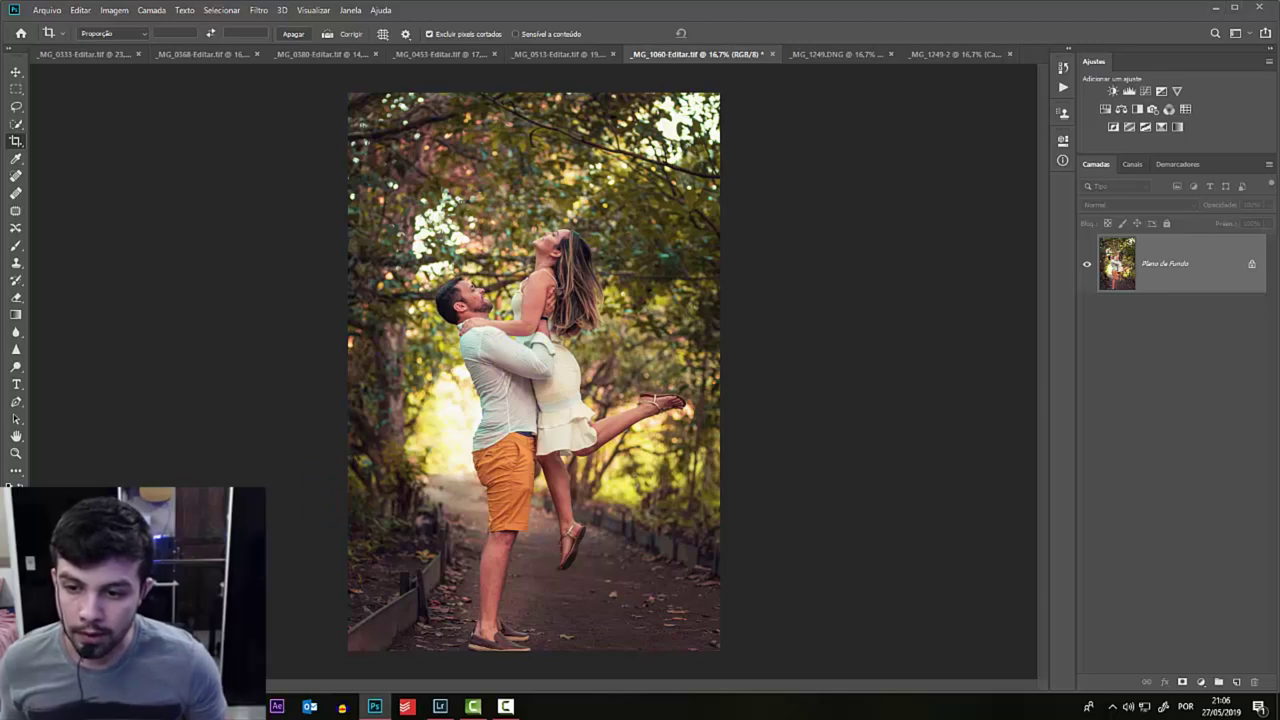
left_click(100, 476)
- Search Google Images for 'flare' and browse the results
left_click(580, 287)
type("flare")
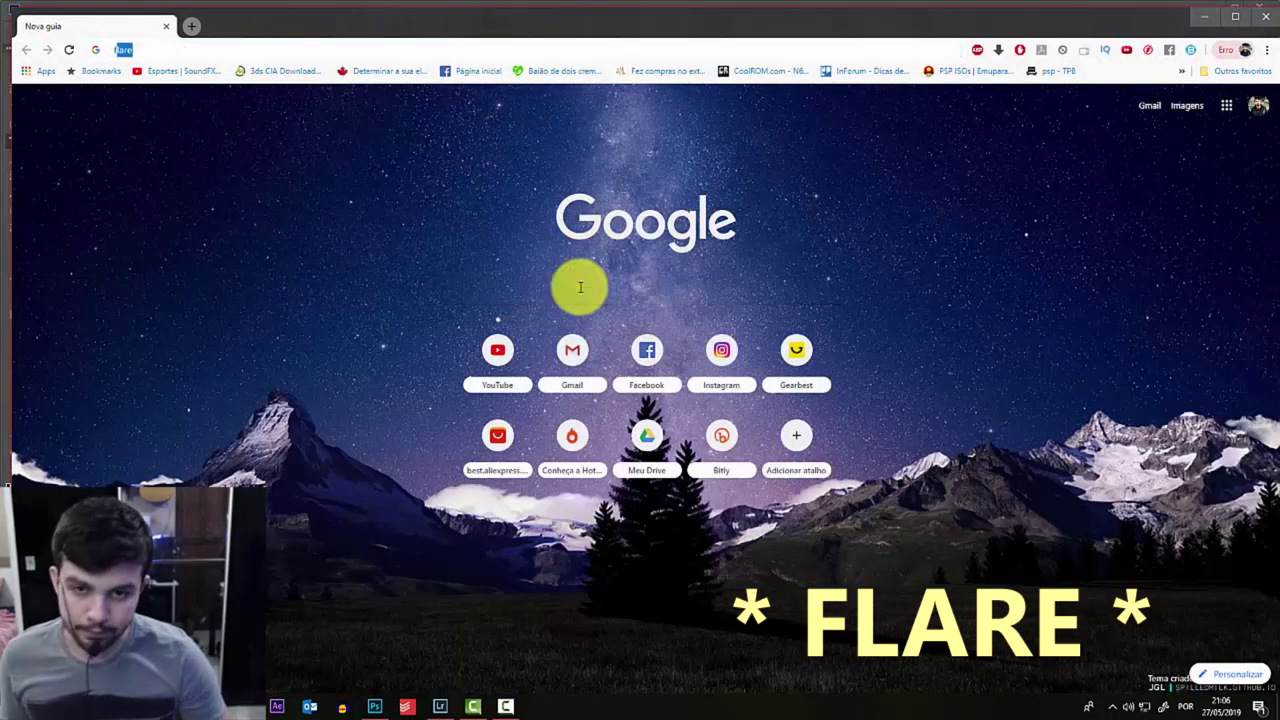
key("Return")
left_click(189, 151)
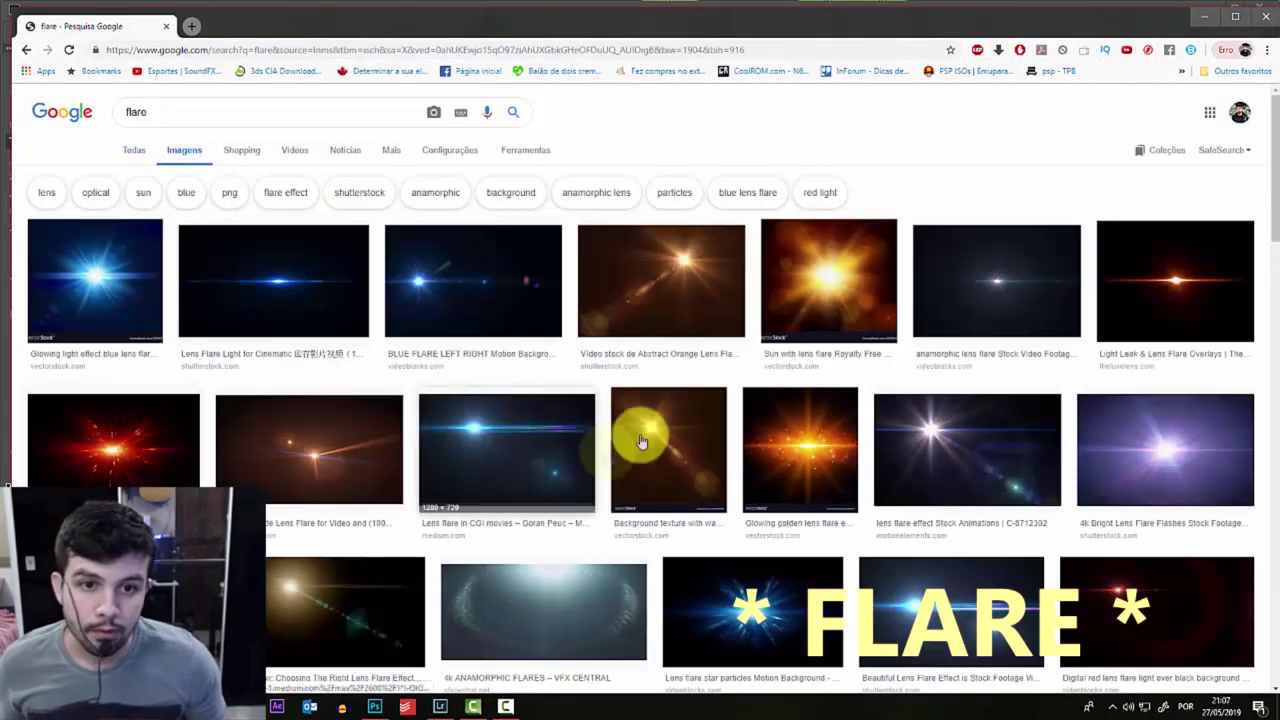
scroll(706, 357, "down", 3)
scroll(708, 362, "down", 1)
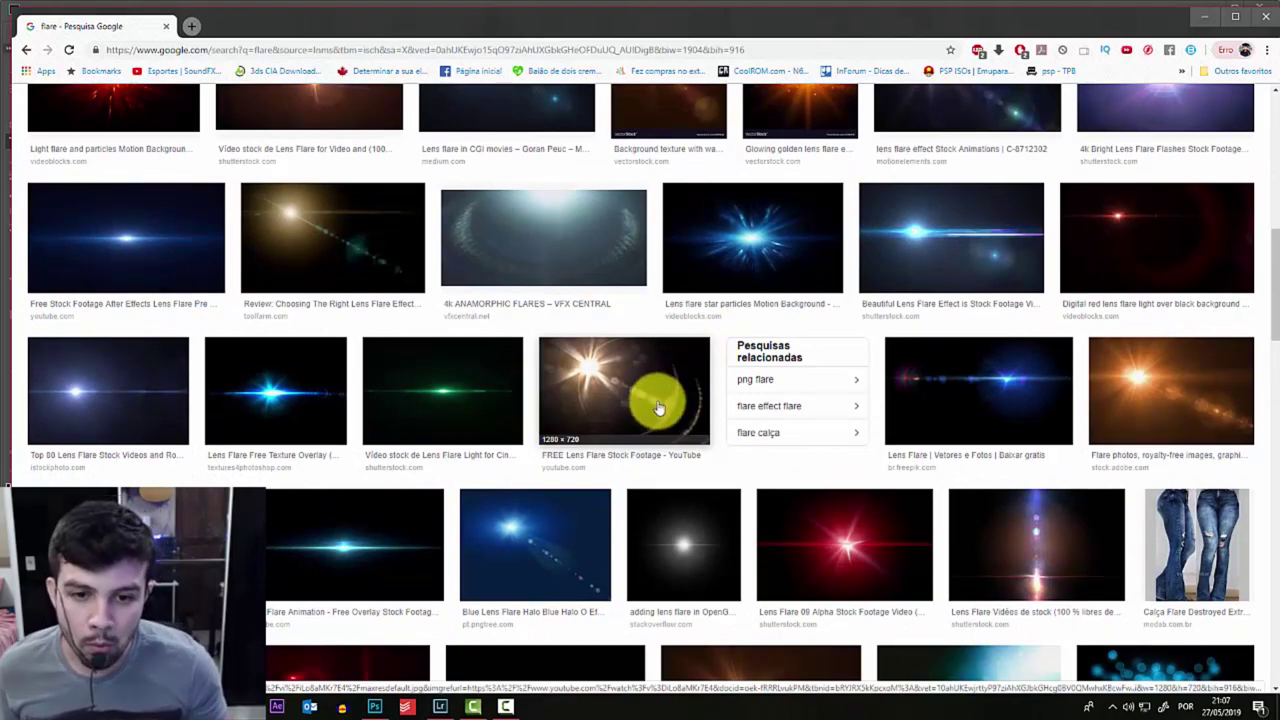
scroll(663, 391, "down", 2)
scroll(657, 434, "down", 2)
scroll(657, 443, "down", 2)
scroll(657, 452, "down", 1)
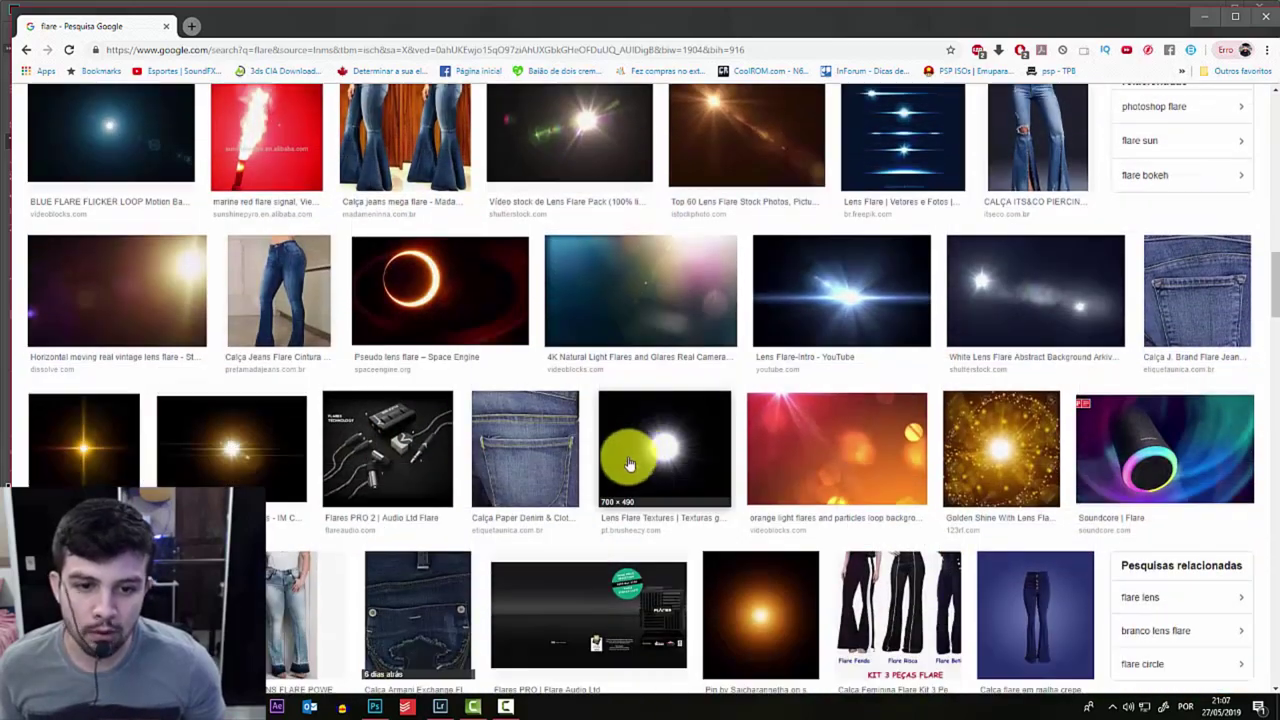
scroll(626, 451, "down", 1)
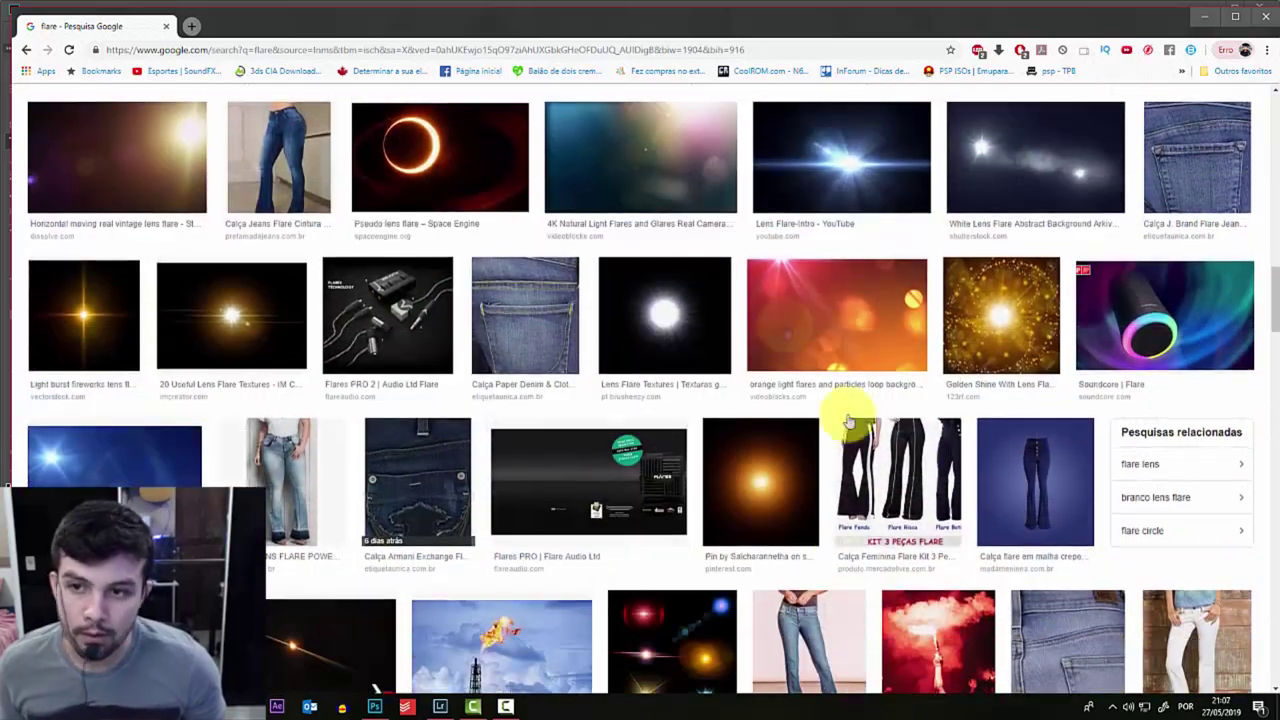
- Copy the orange glow image from its preview and return to Photoshop
left_click(751, 467)
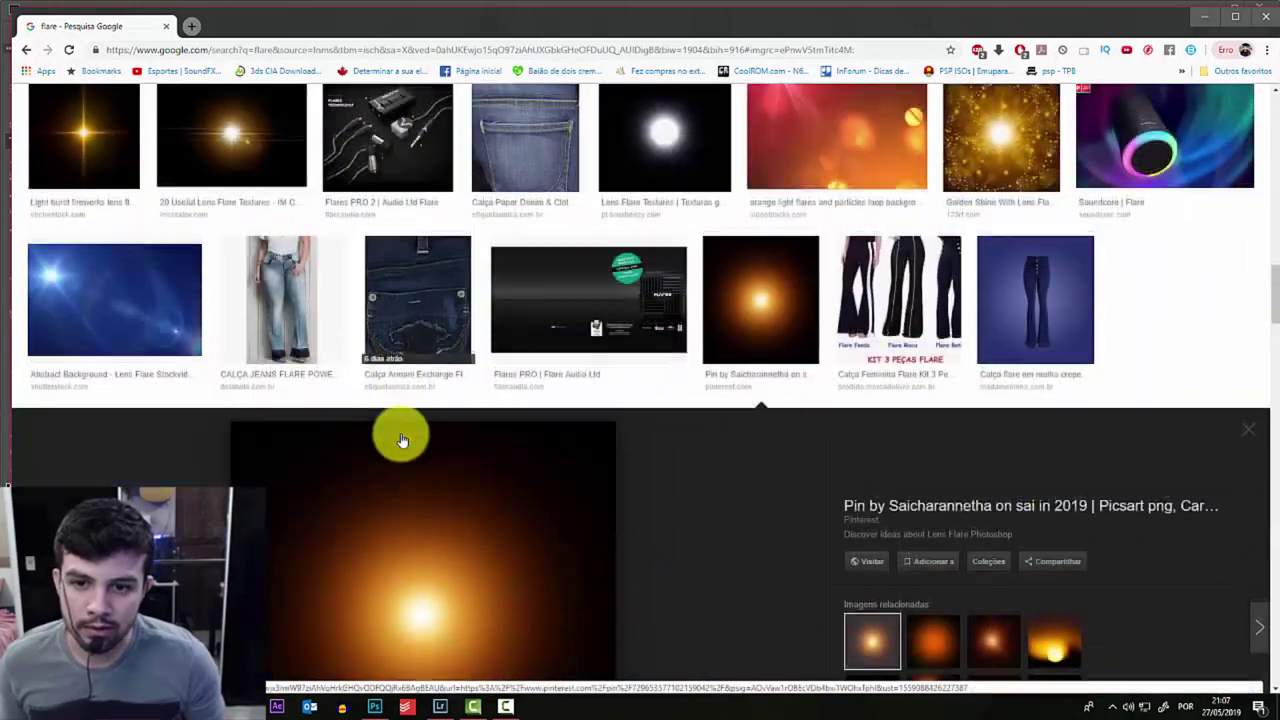
scroll(400, 440, "down", 3)
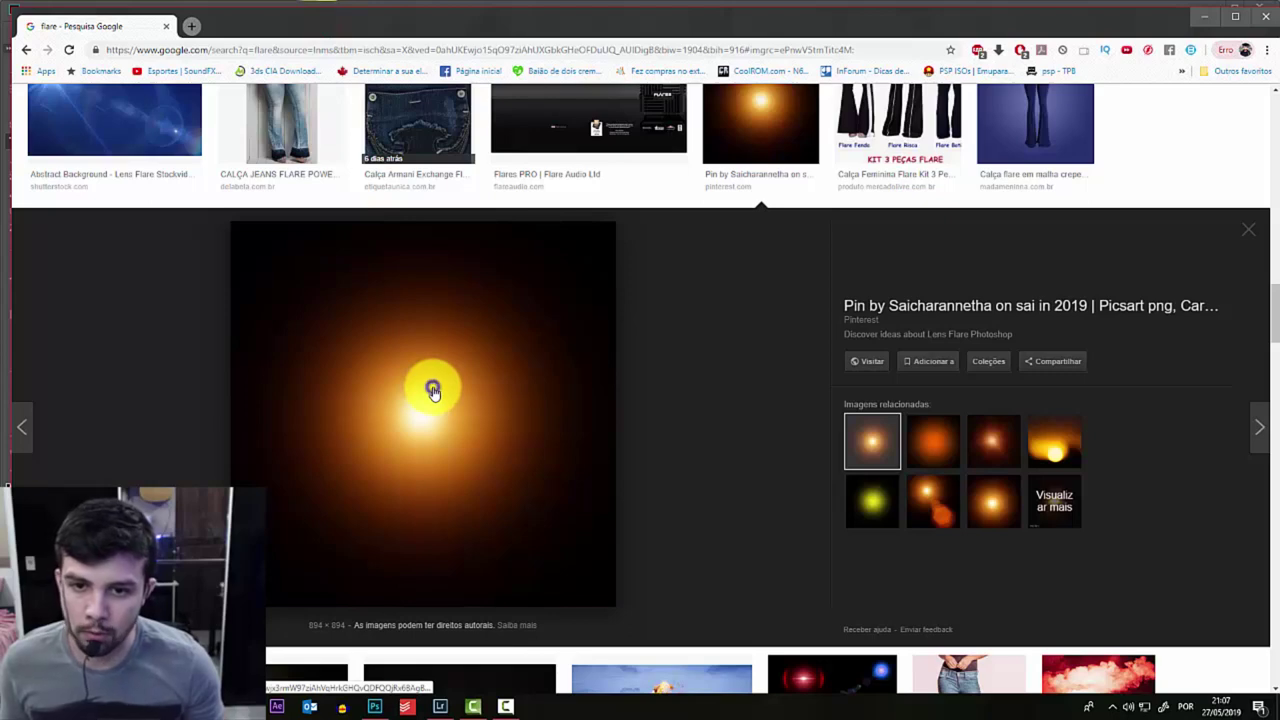
right_click(432, 390)
left_click(488, 521)
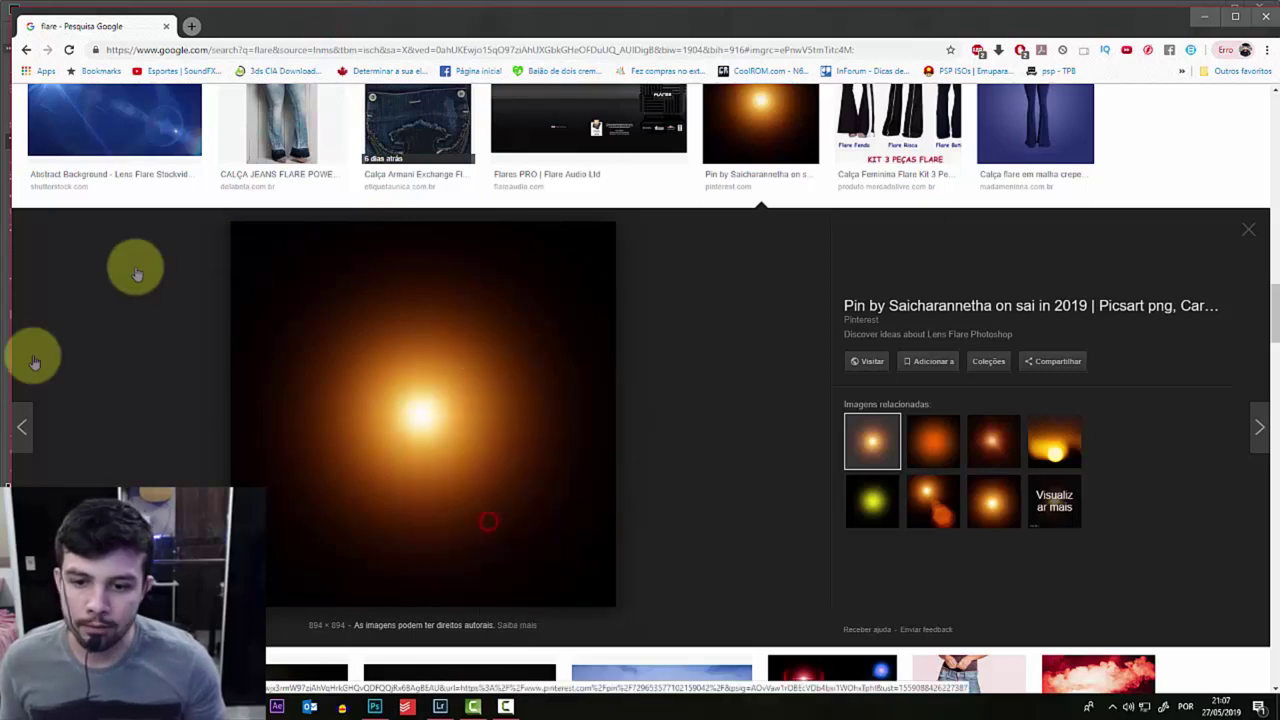
left_click(374, 706)
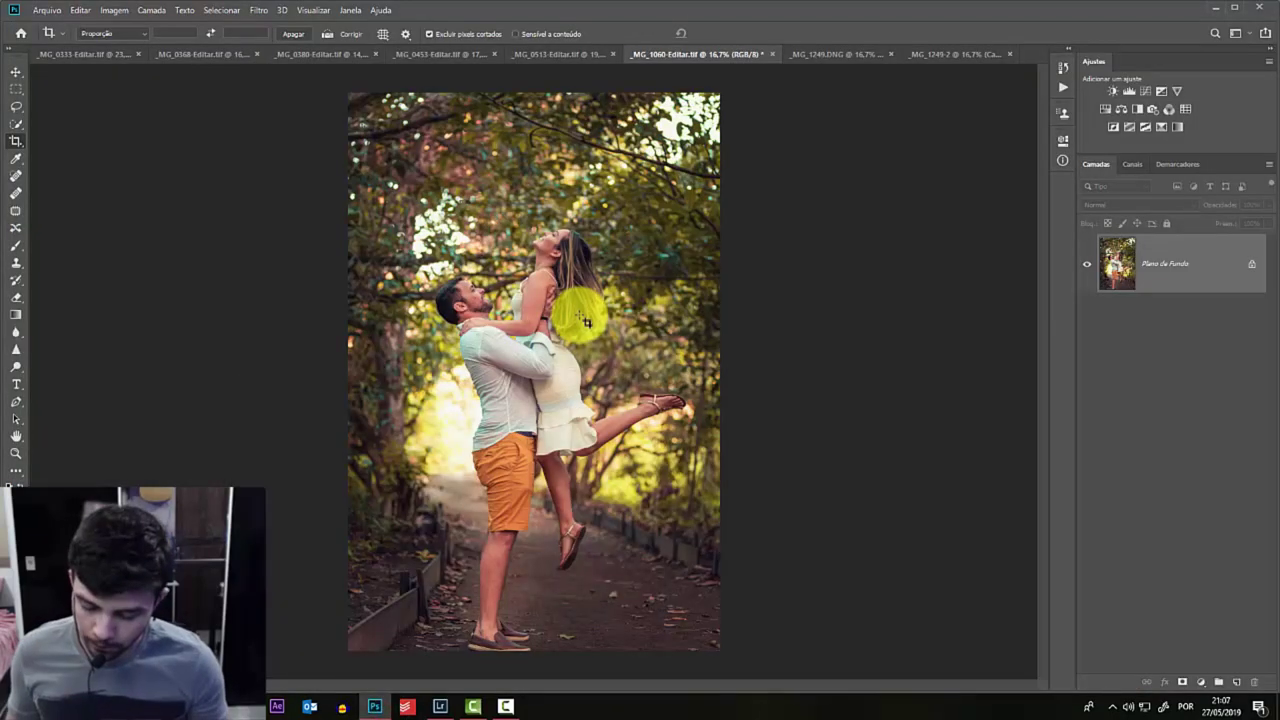
- Paste the orange glow as a new layer, enlarged over the photo's upper right
key("ctrl+v")
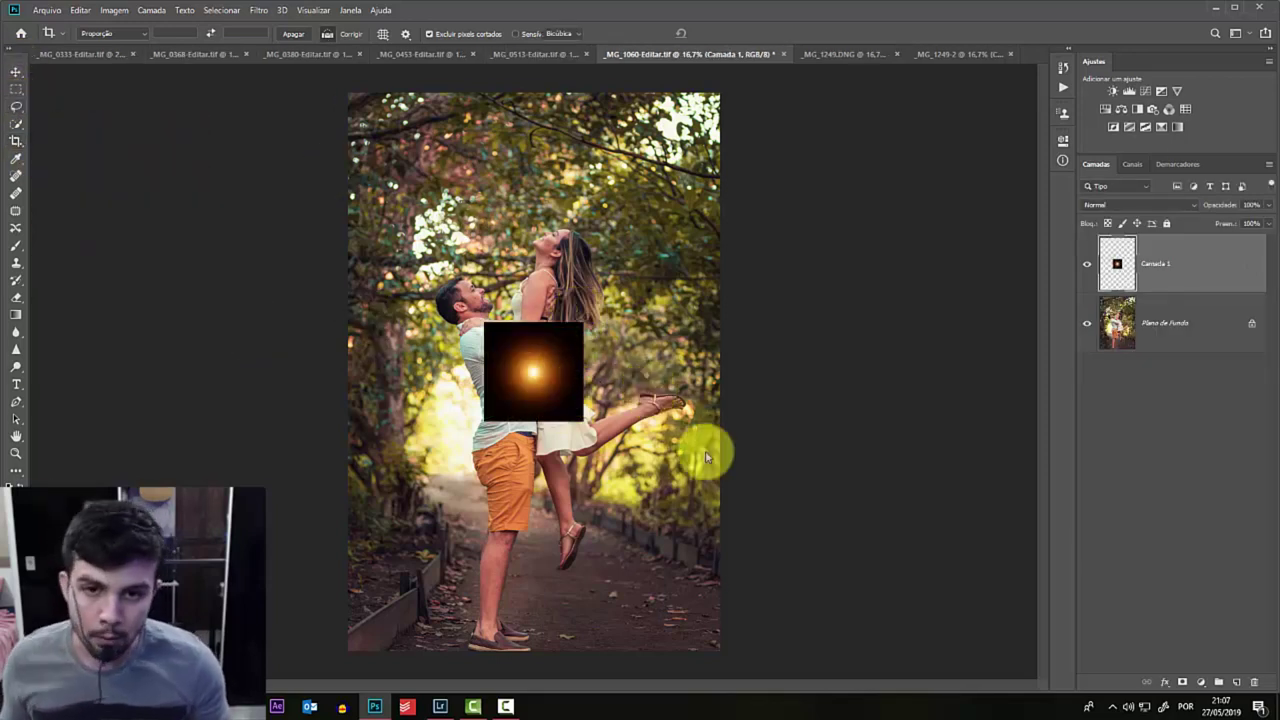
key("ctrl+t")
mouse_move(582, 321)
left_mouse_down()
mouse_move(594, 146)
mouse_move(614, 130)
left_mouse_up()
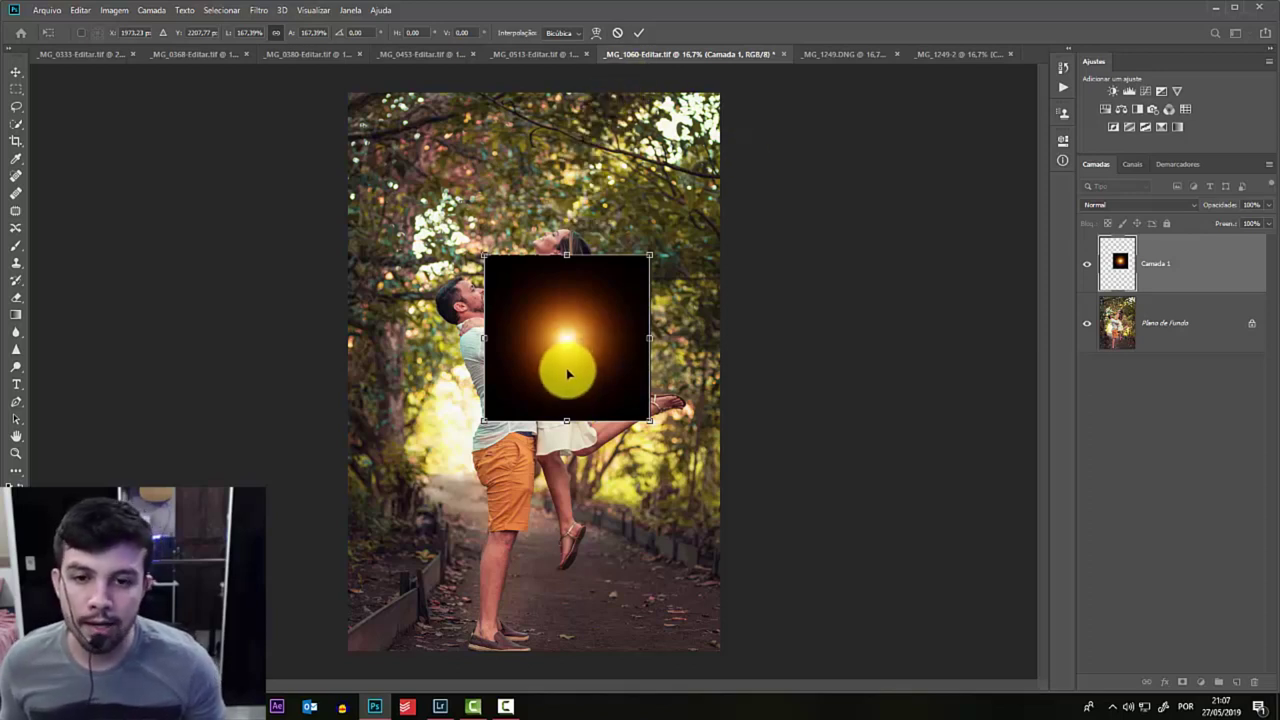
left_click_drag(569, 355, 682, 151)
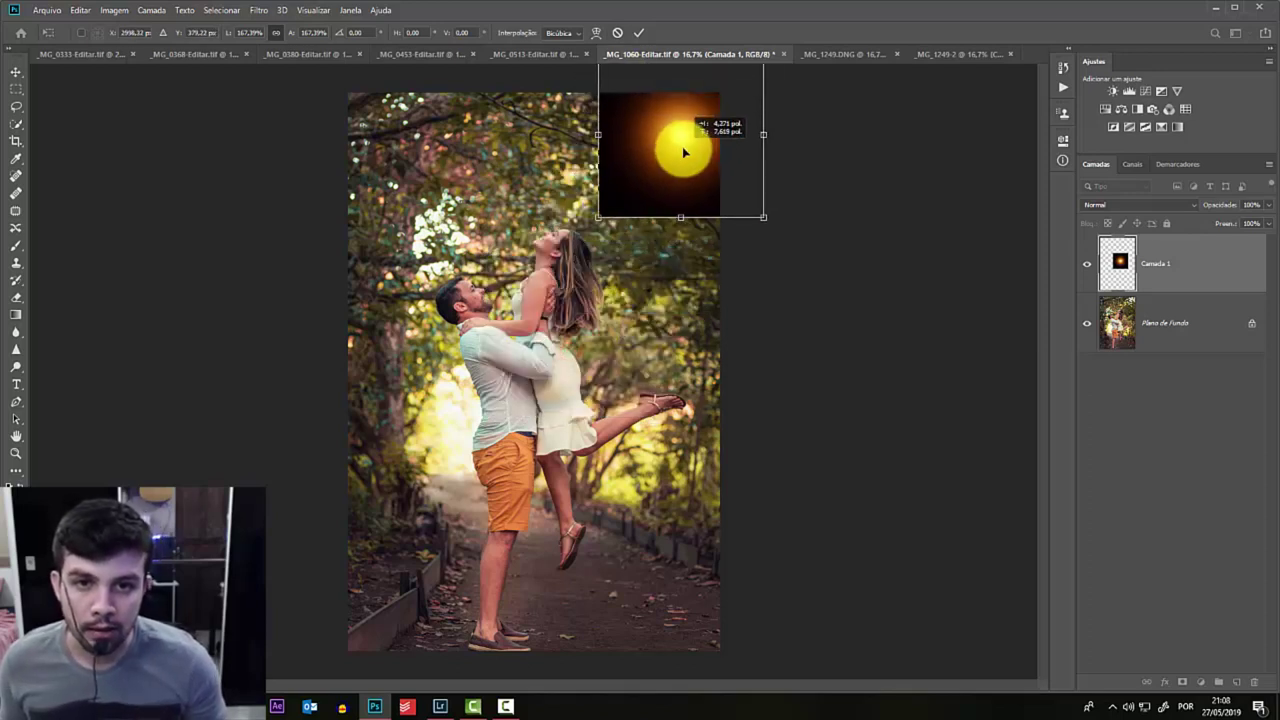
mouse_move(595, 222)
left_mouse_down()
mouse_move(692, 240)
mouse_move(700, 229)
left_mouse_up()
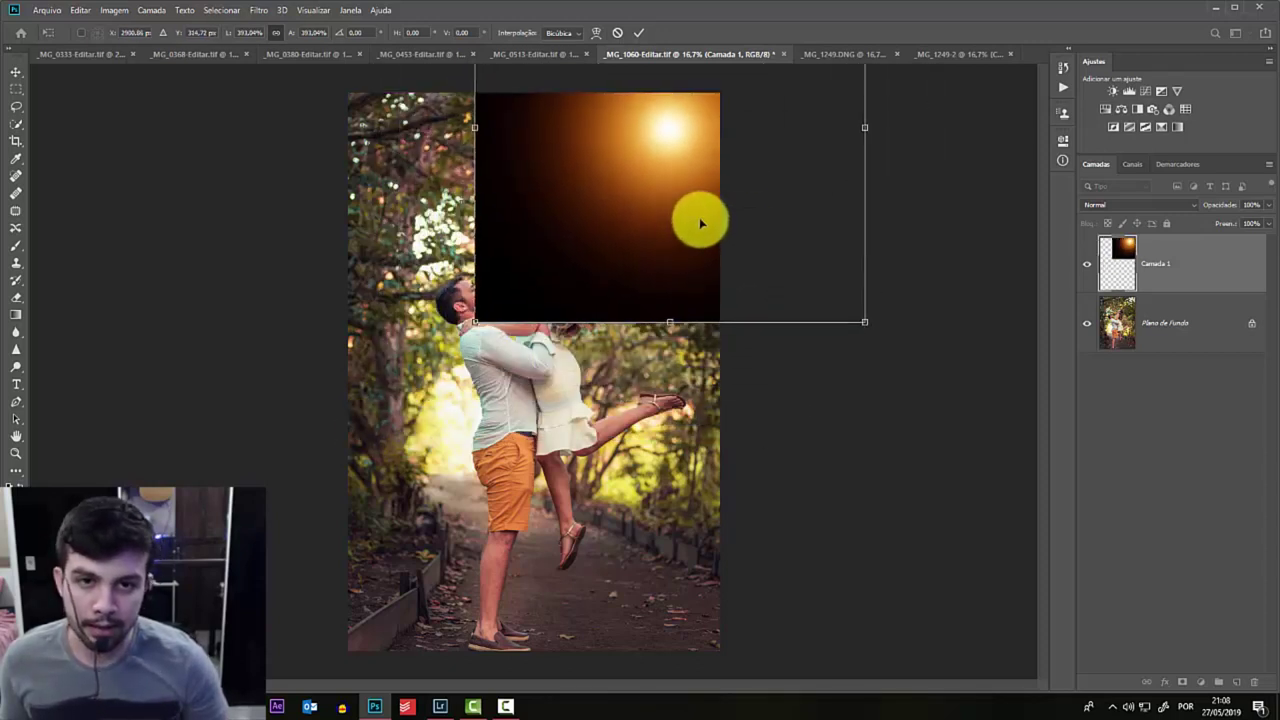
key("c")
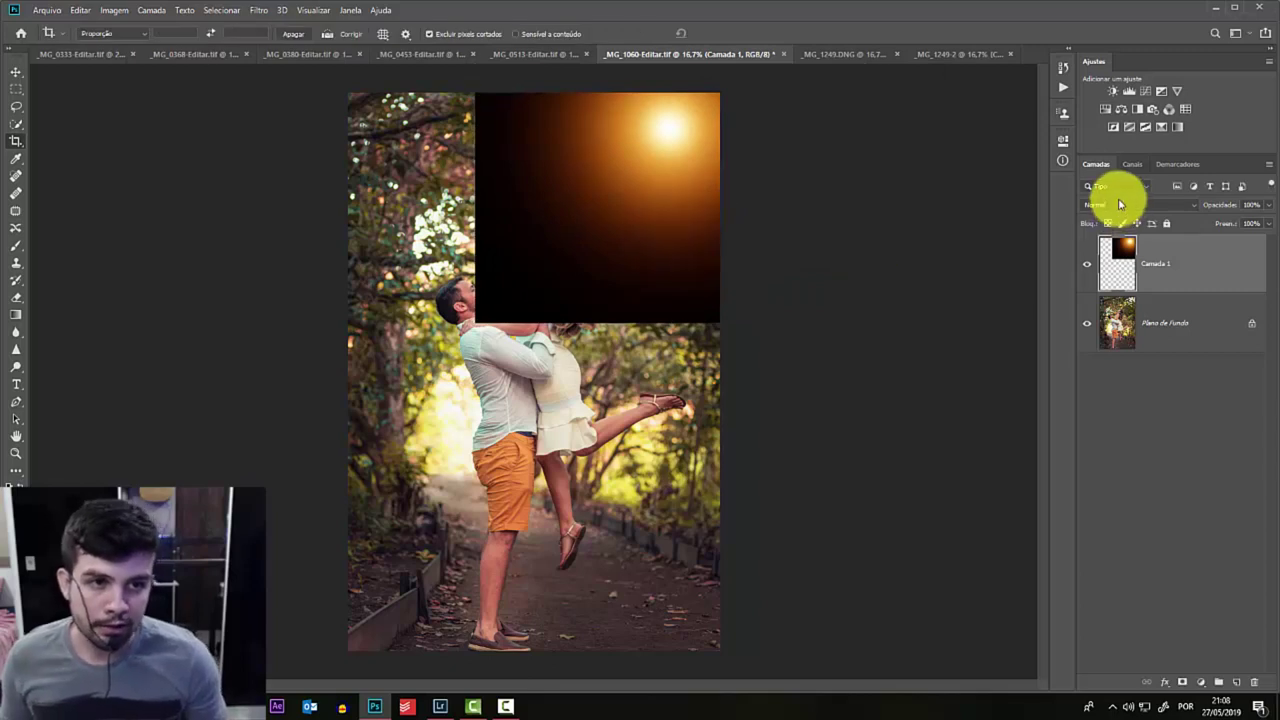
- Blend the glow layer with Divisão, compare it on and off, then delete it
left_click(1118, 205)
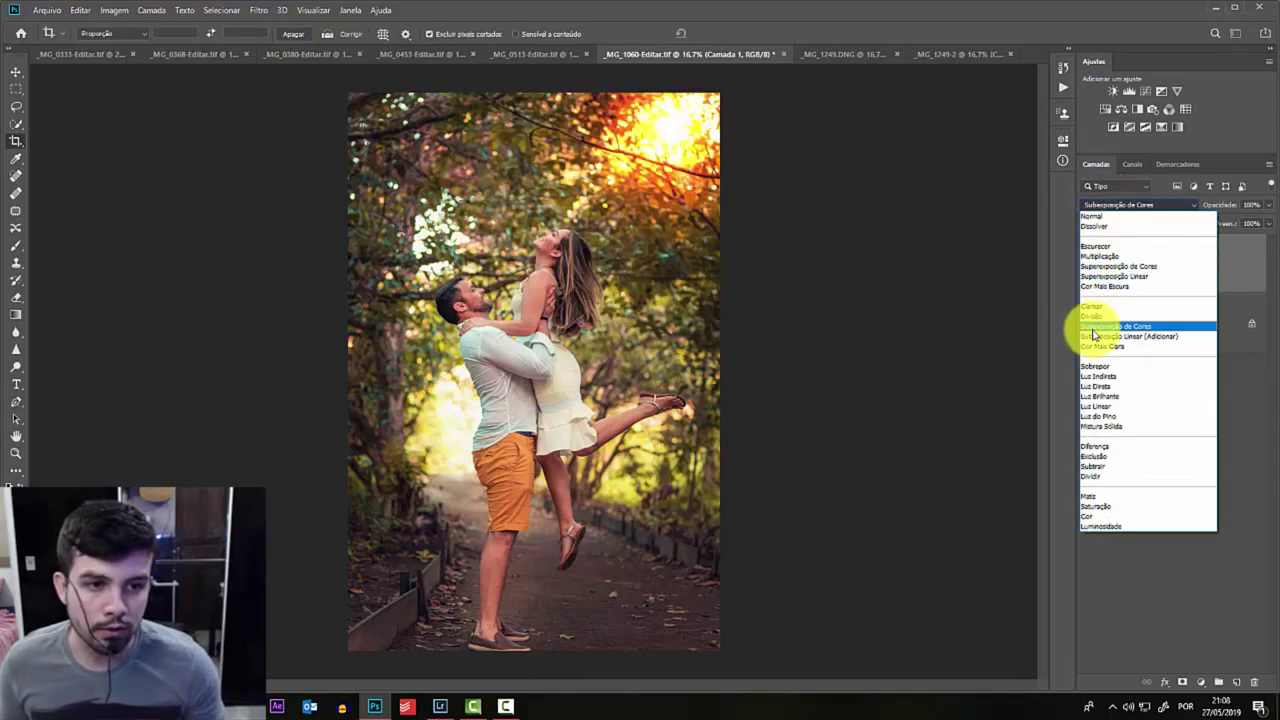
left_click(1094, 316)
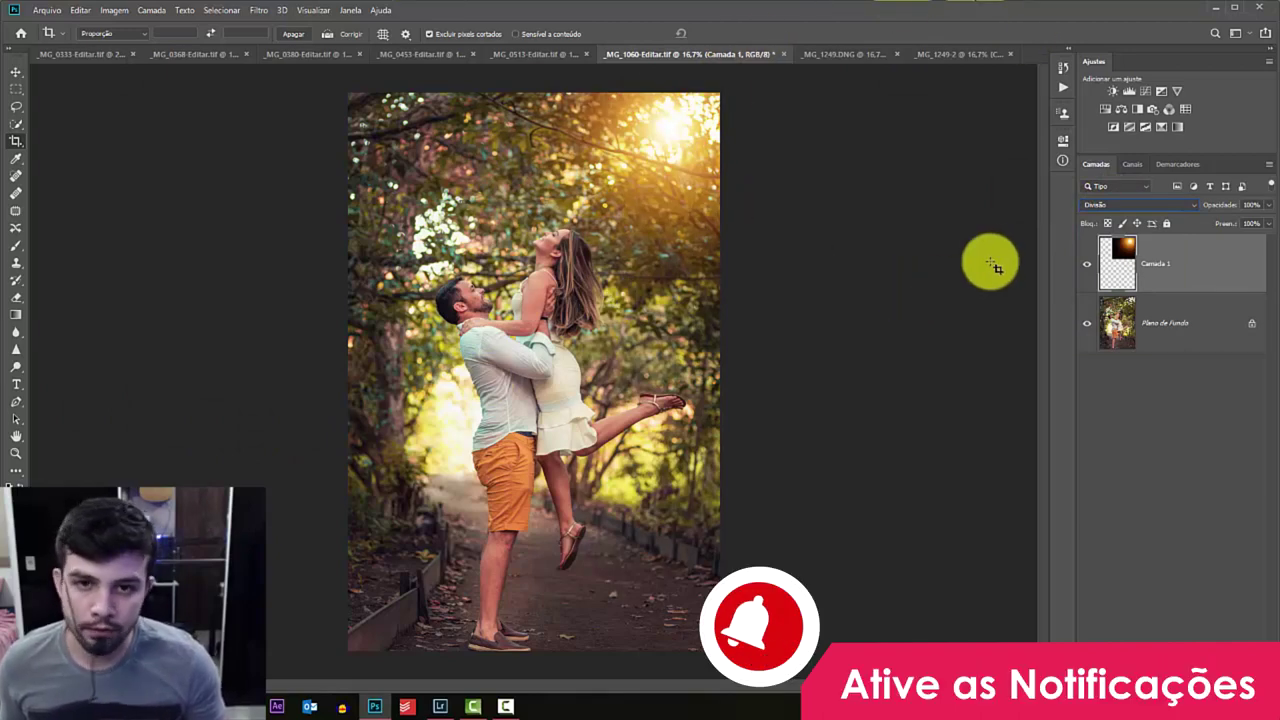
left_click(1087, 265)
left_click(1088, 269)
left_click(1088, 269)
left_click(1088, 269)
left_click(1088, 270)
left_click(1088, 270)
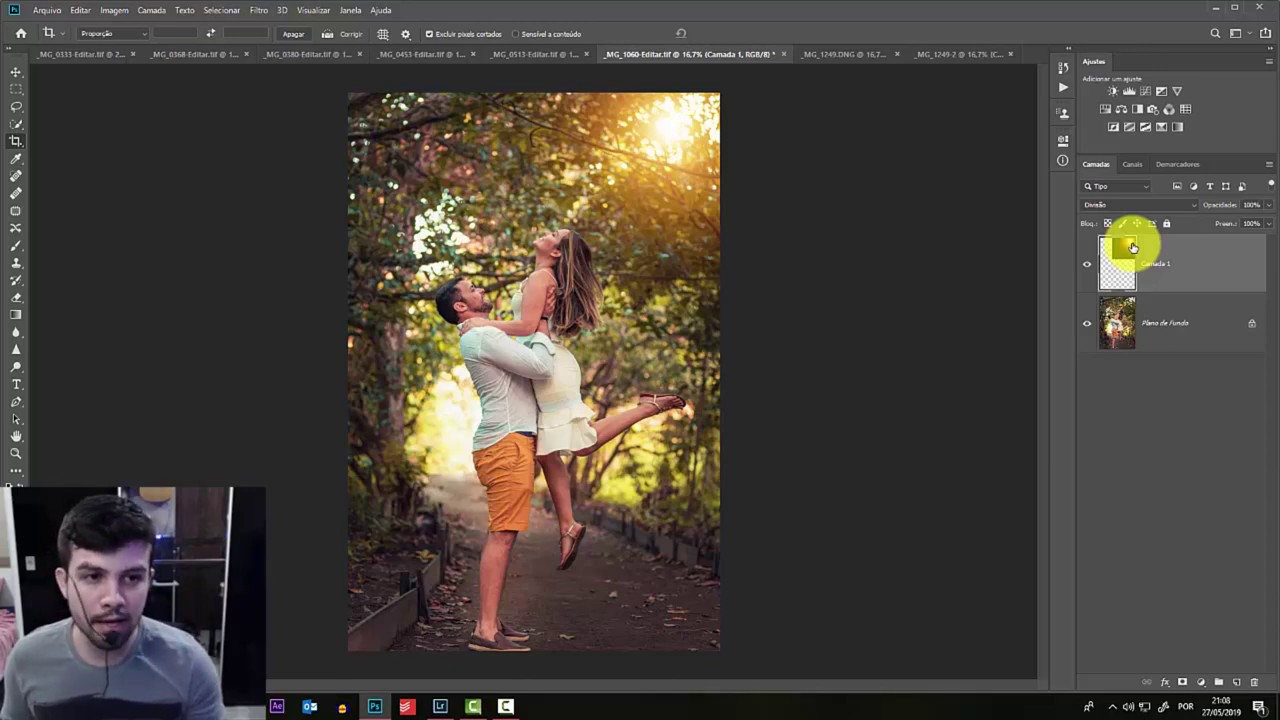
key("Delete")
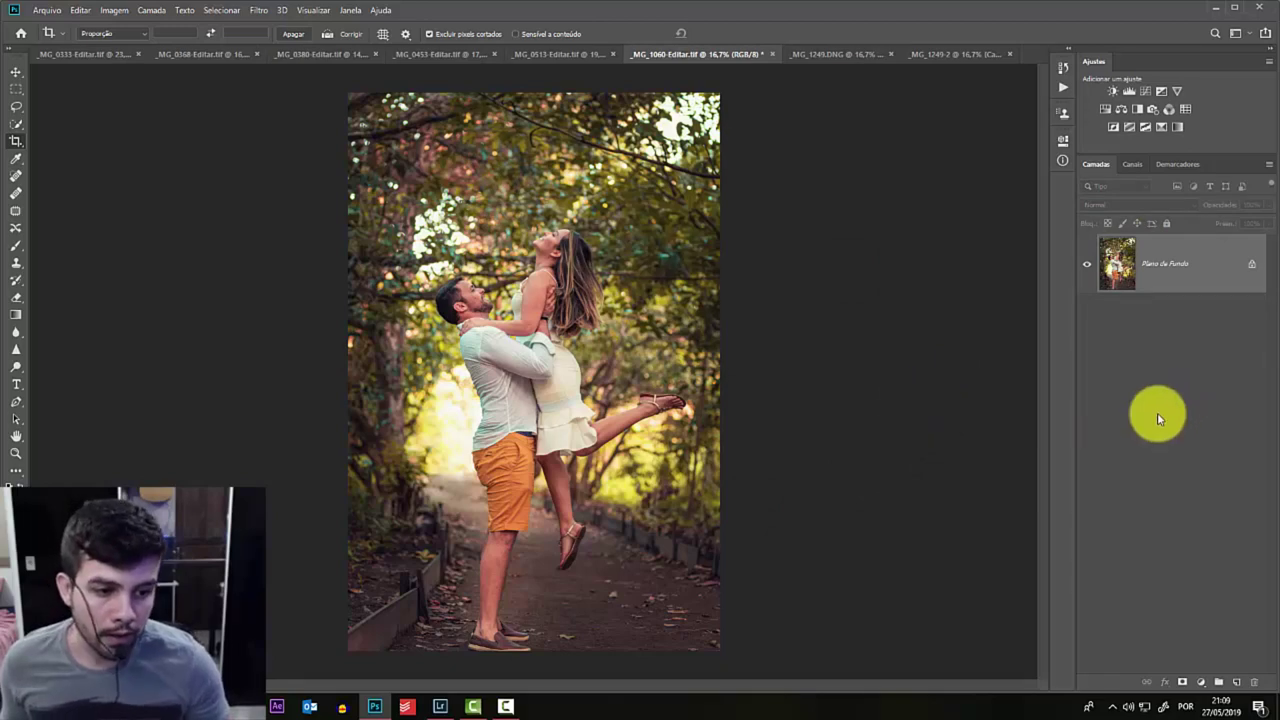
- Add a new empty layer Camada 1 and set the foreground colour to bright yellow
left_click(1236, 682)
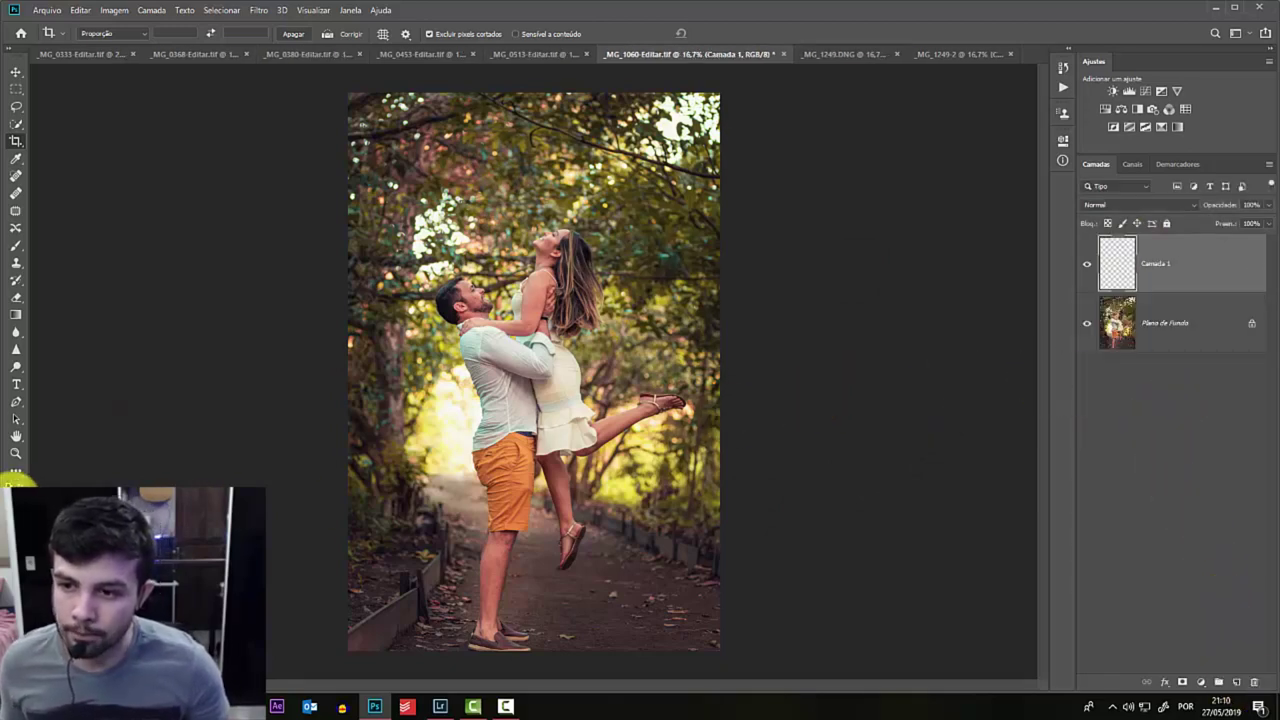
left_click(14, 478)
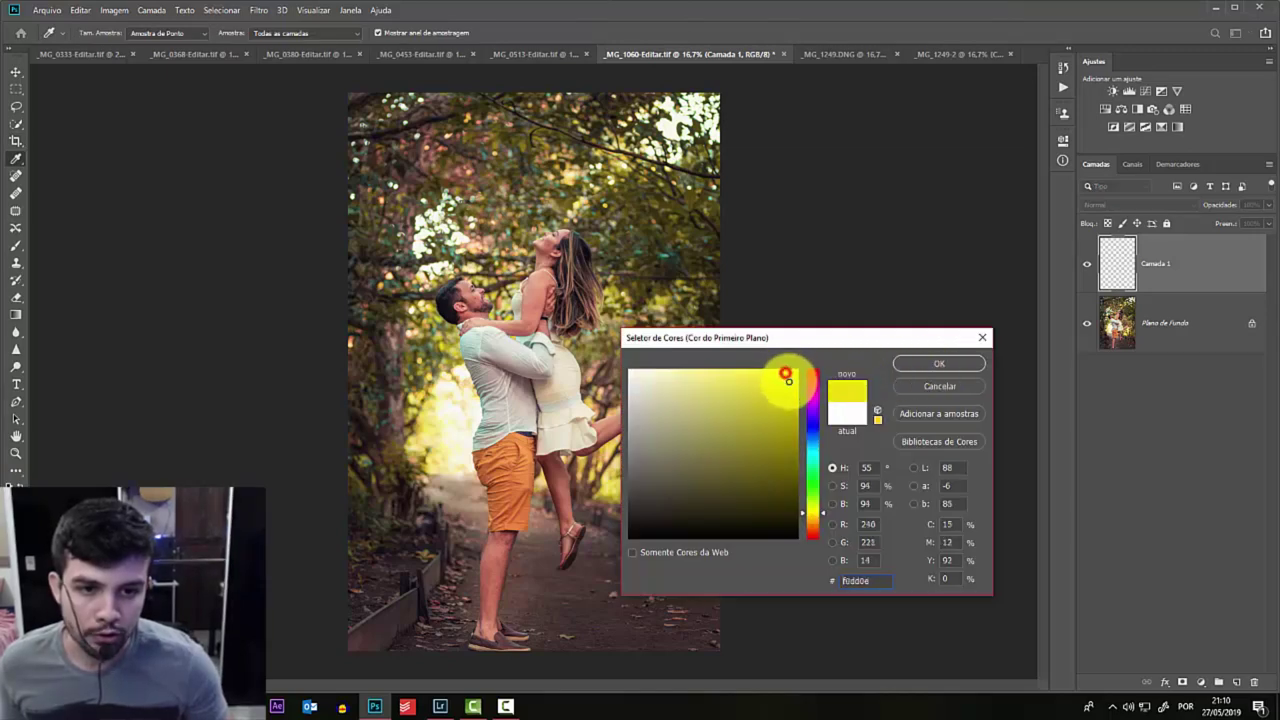
left_click(953, 362)
key("c")
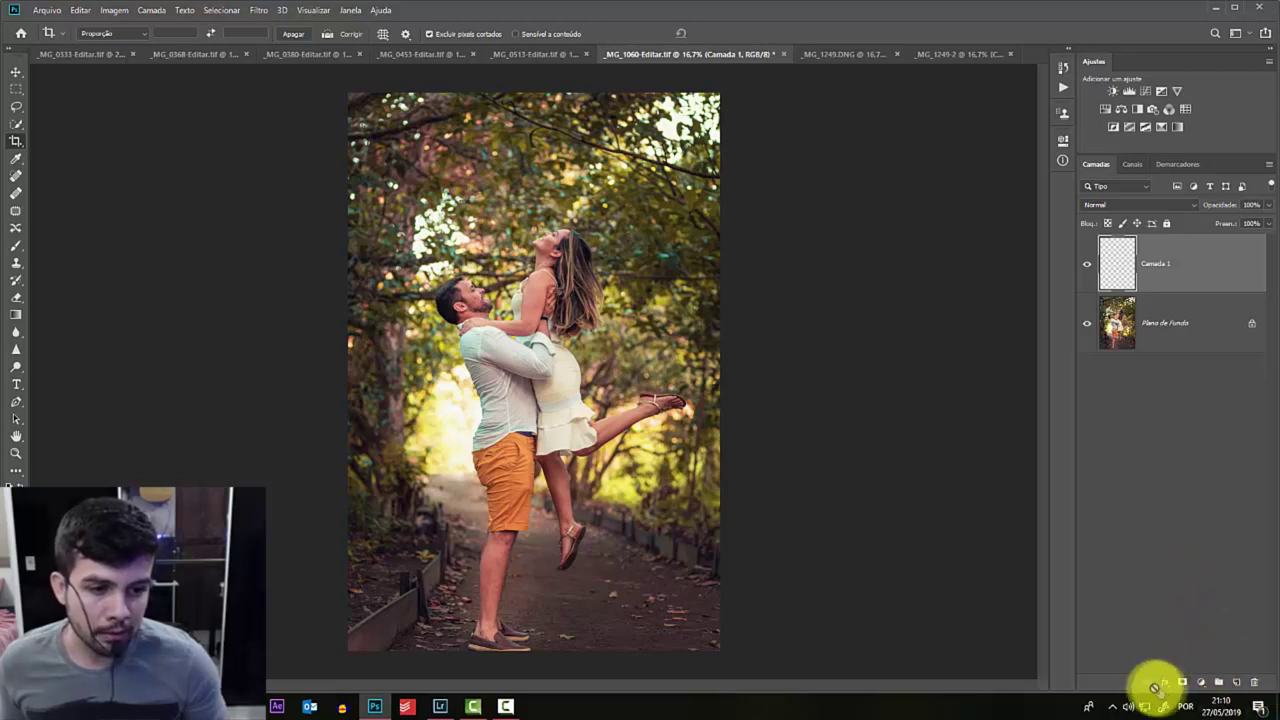
left_click(1201, 682)
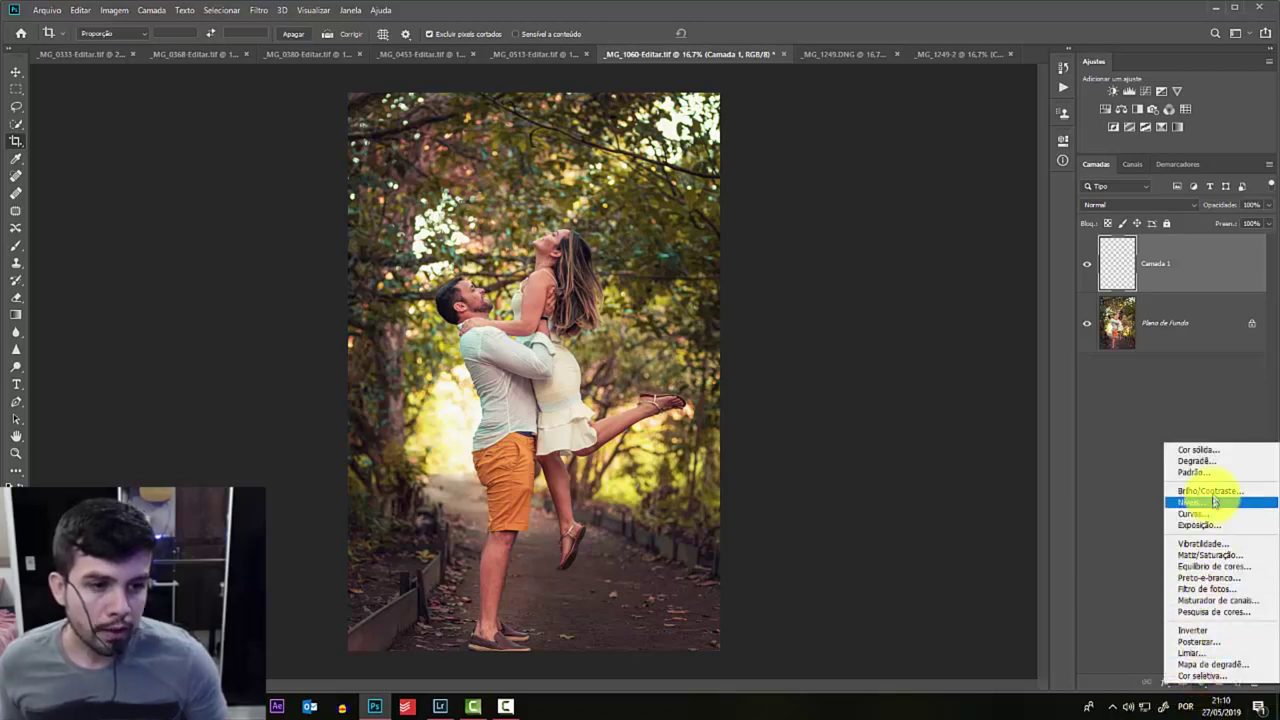
- Add a radial yellow gradient fill layer centred in the photo's top-right
left_click(1204, 462)
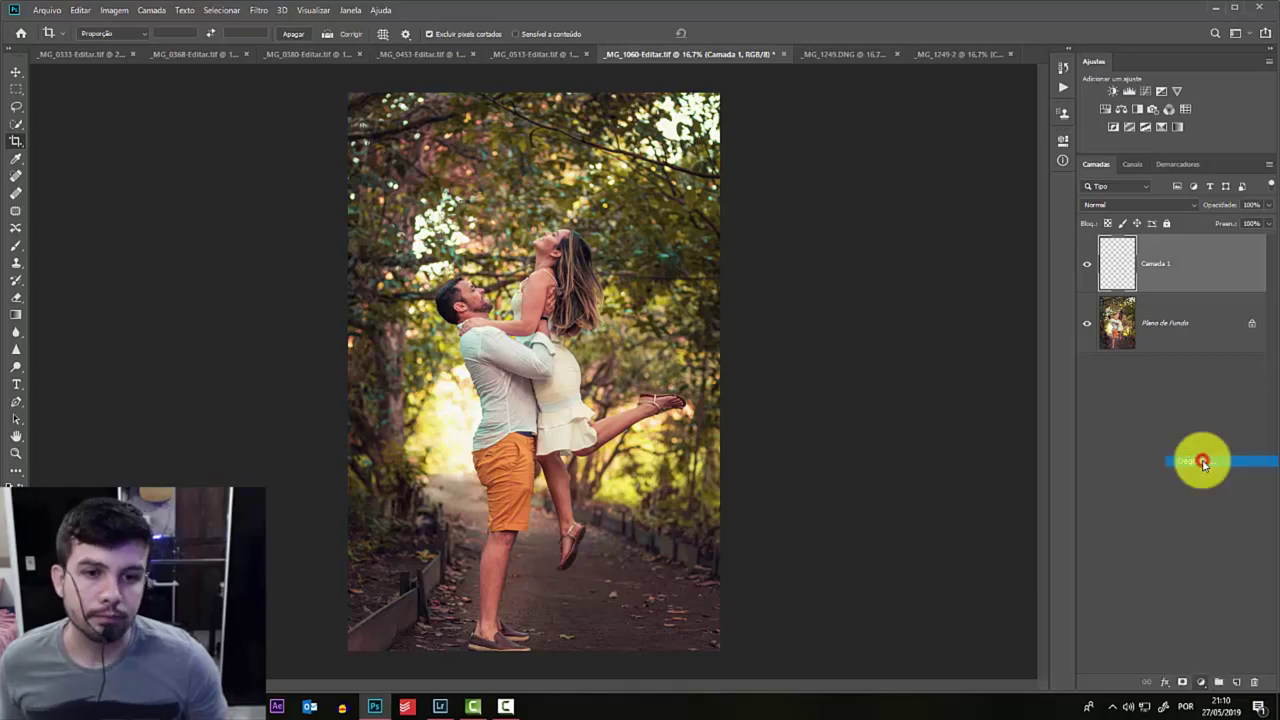
left_click_drag(978, 448, 843, 251)
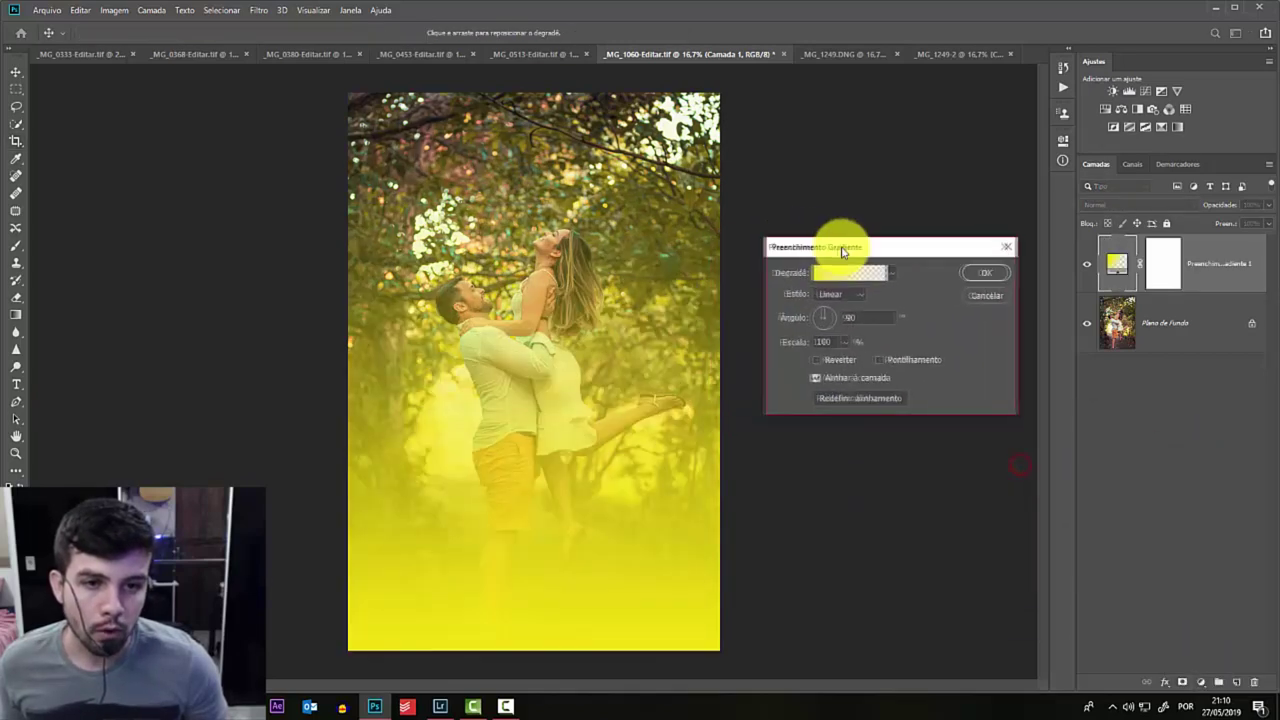
left_click(845, 293)
left_click(840, 320)
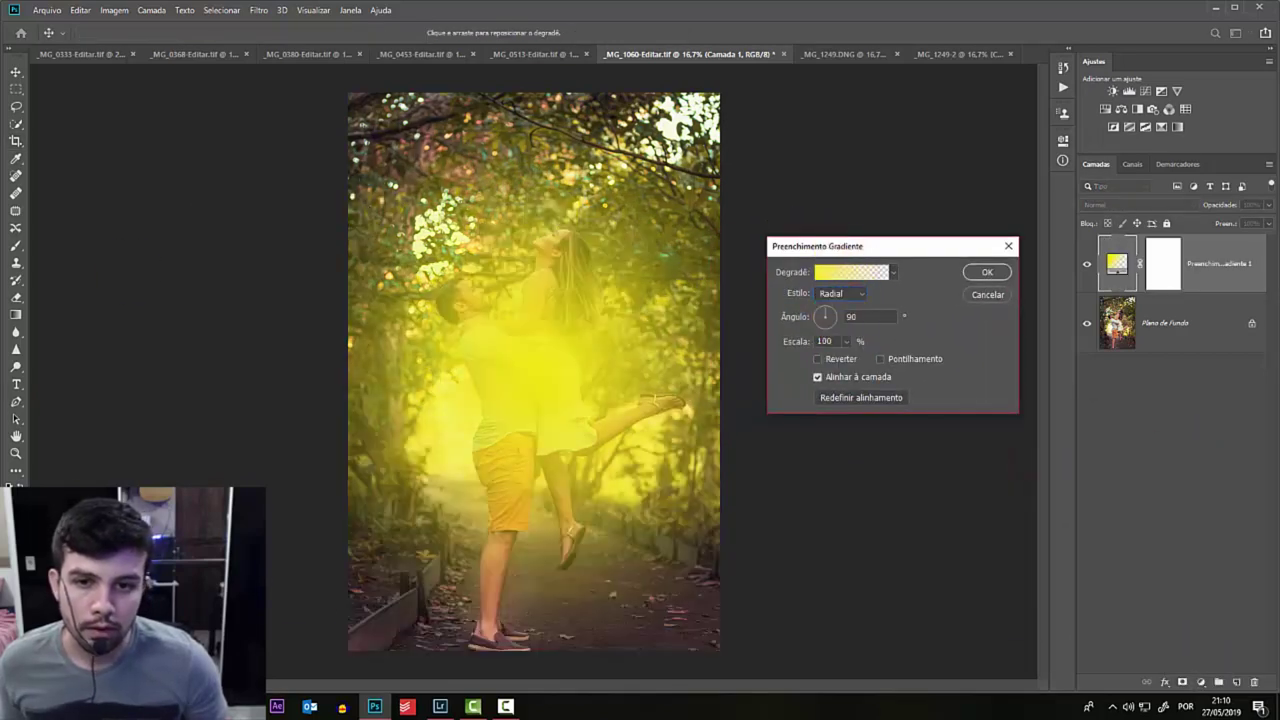
left_click_drag(565, 370, 660, 130)
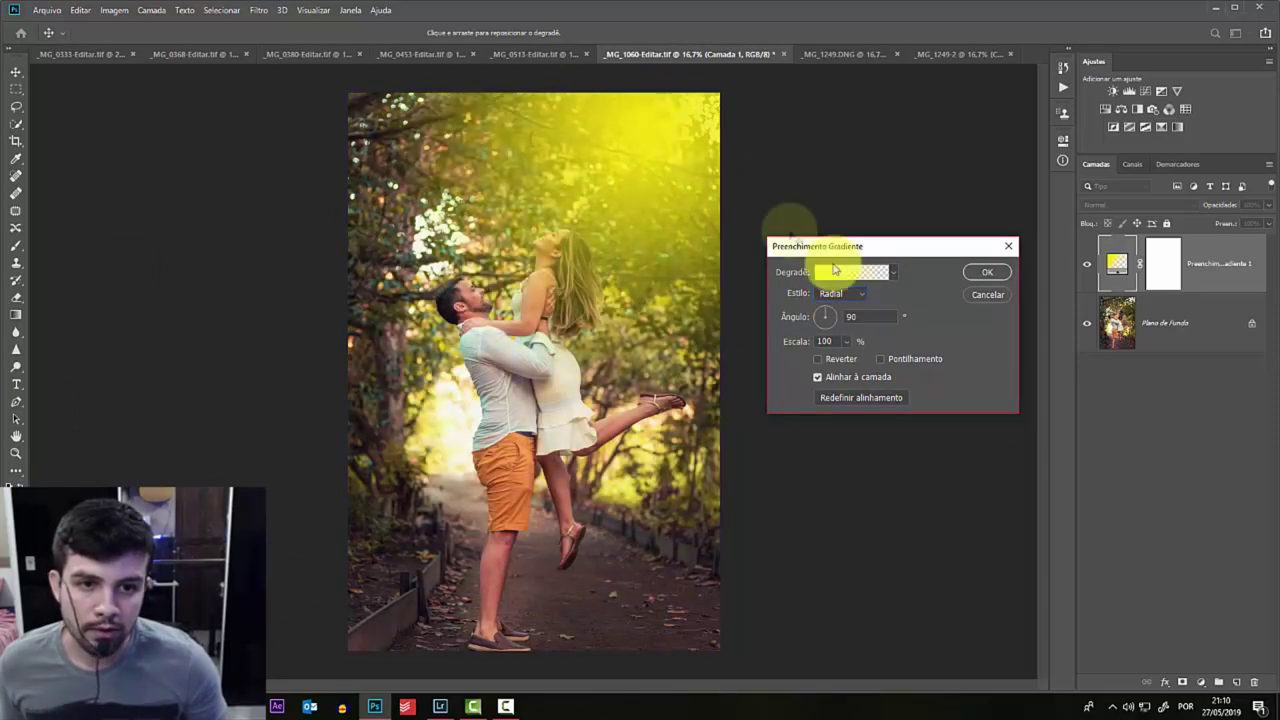
- Set the radial gradient's scale to 60% and confirm the fill
left_click_drag(808, 342, 787, 348)
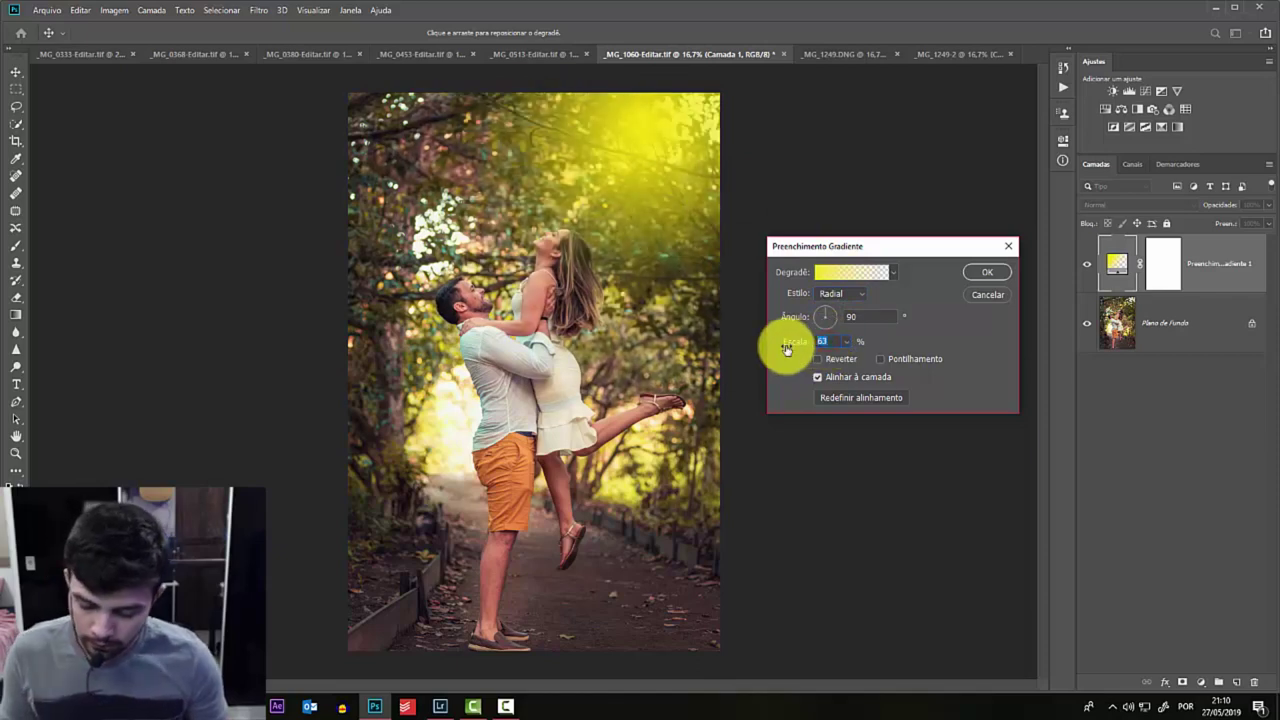
type("50")
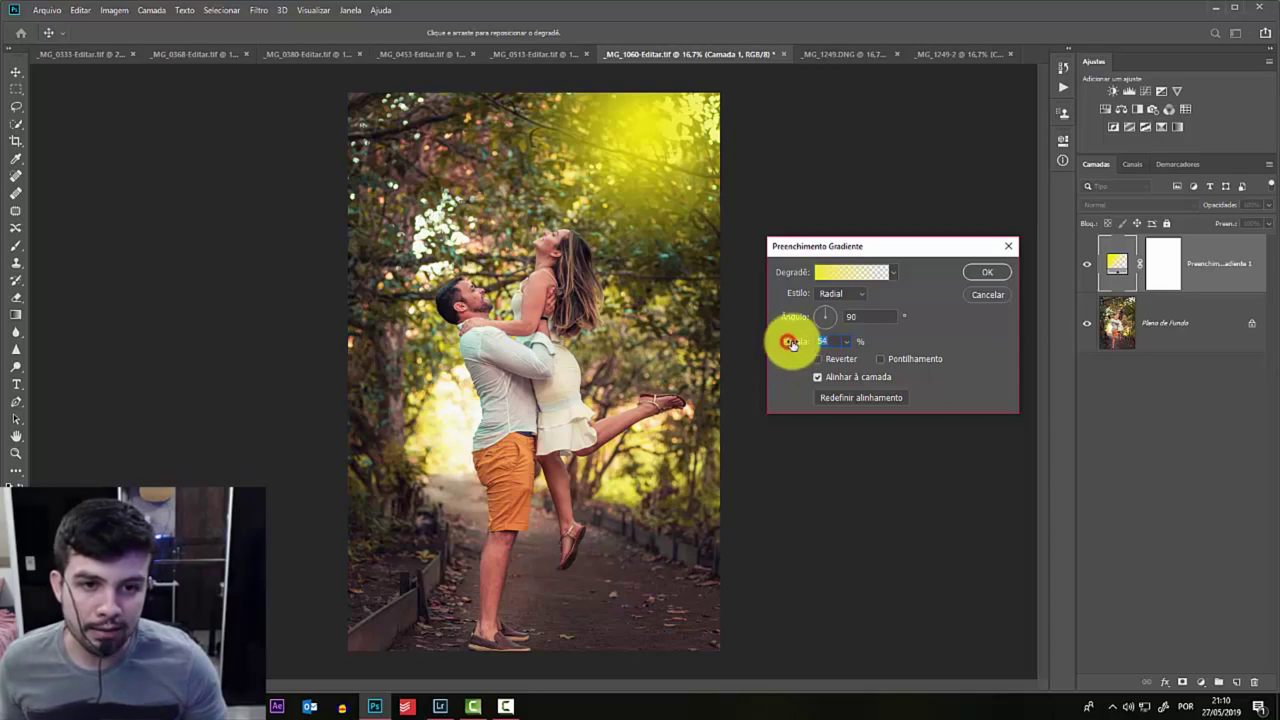
left_click_drag(797, 346, 790, 345)
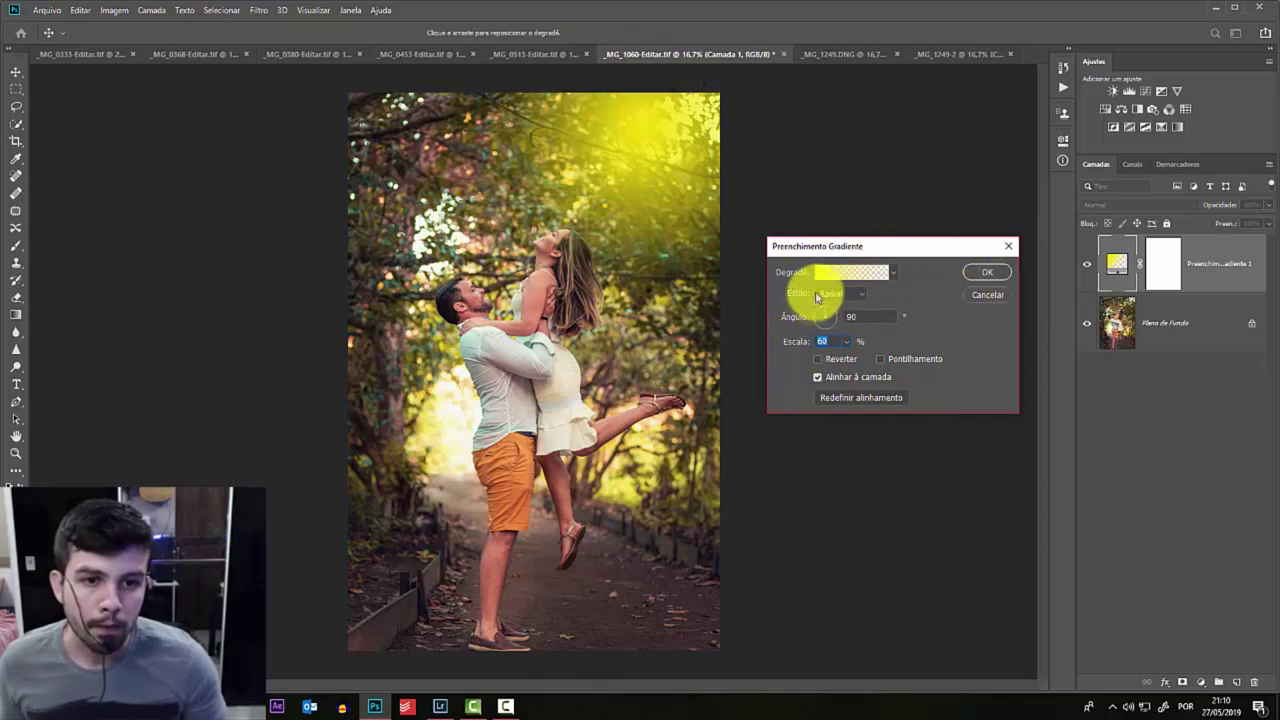
left_click(826, 341)
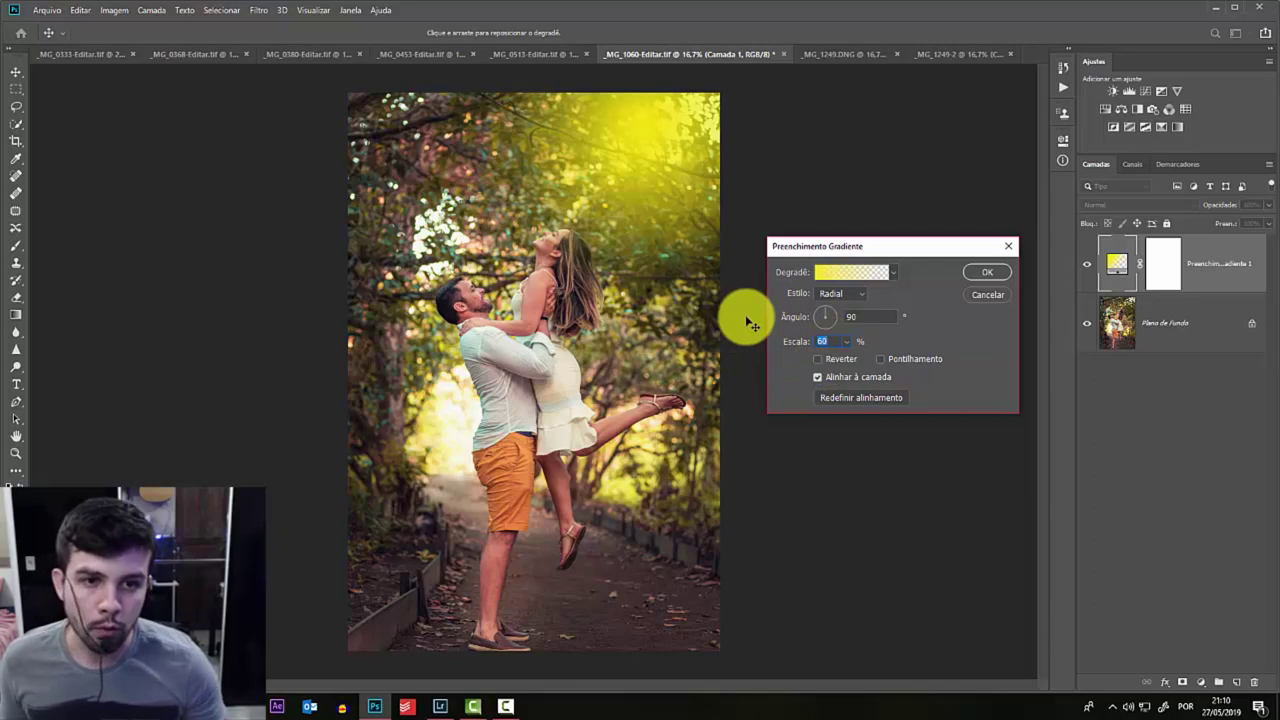
left_click(986, 272)
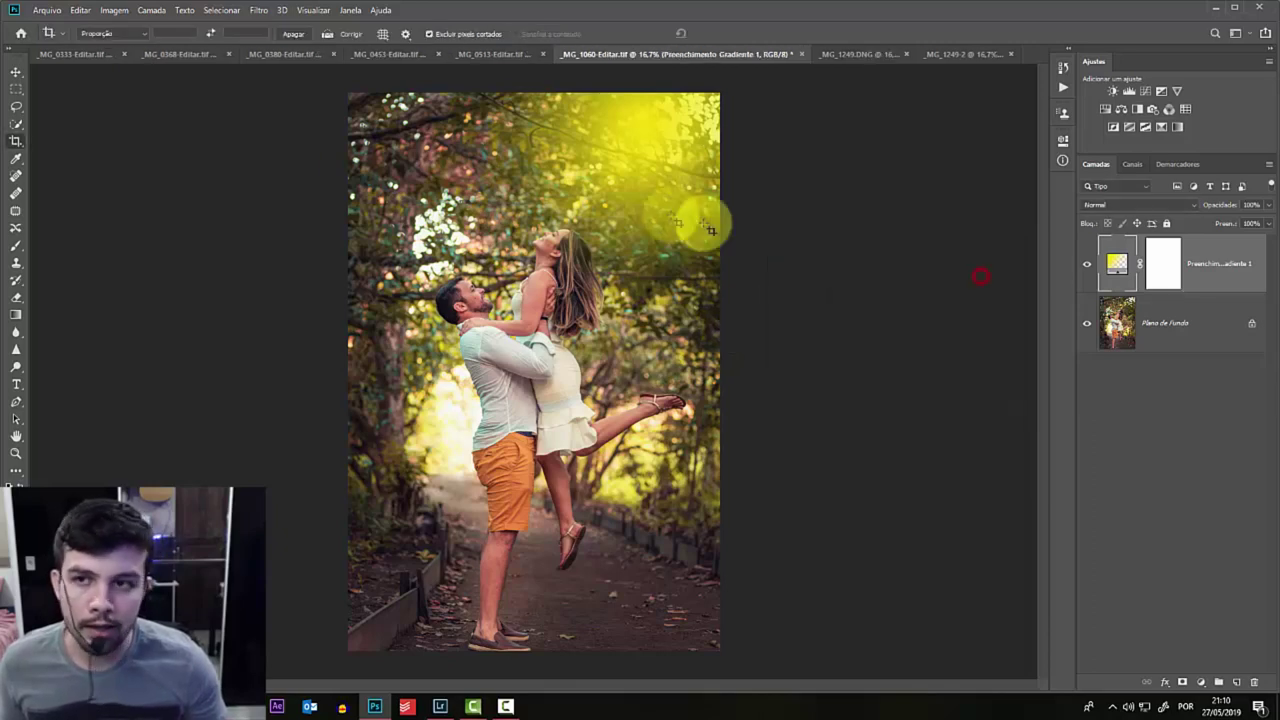
- Set the gradient fill layer to Divisão blend mode at 45% opacity
left_click(1118, 205)
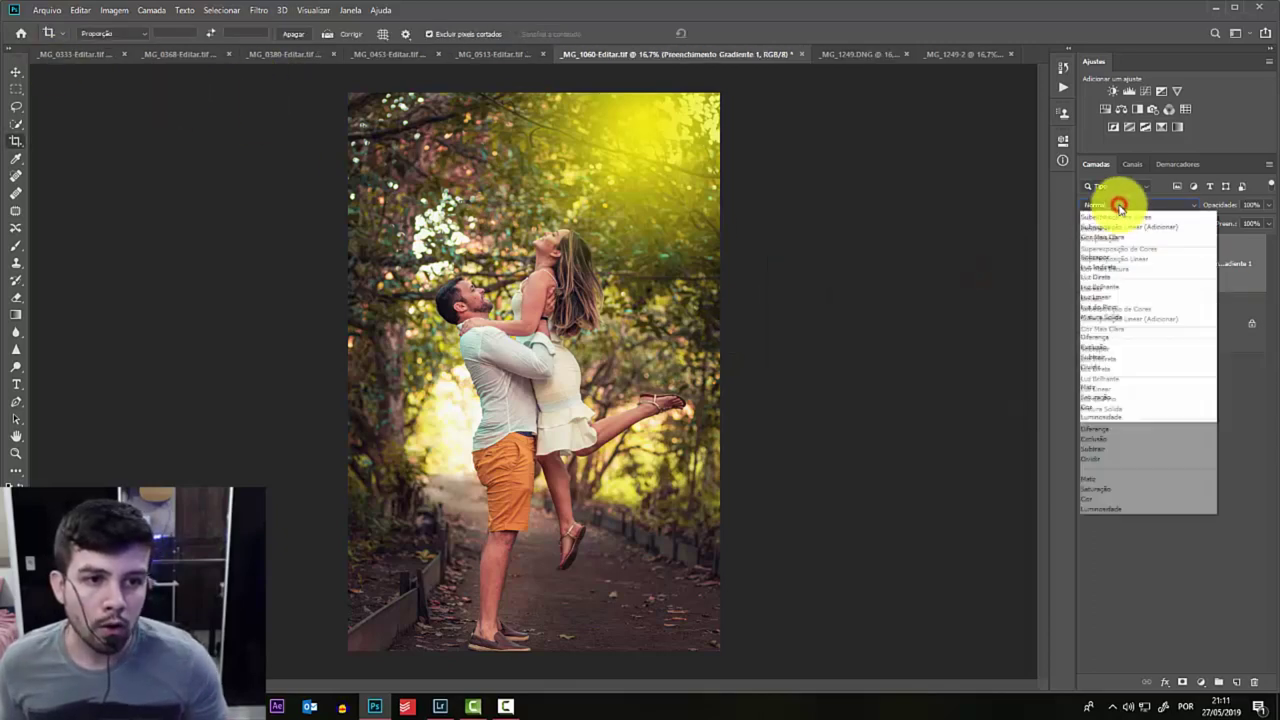
left_click(1111, 318)
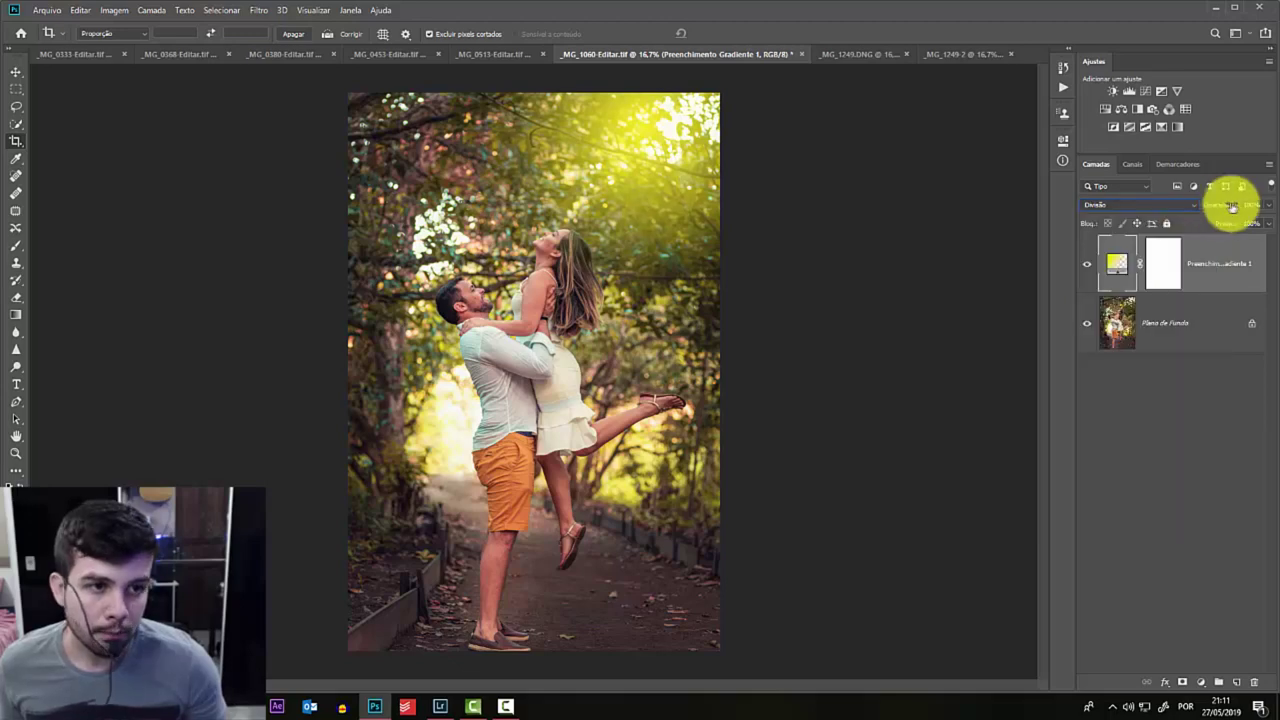
left_click_drag(1222, 207, 1205, 207)
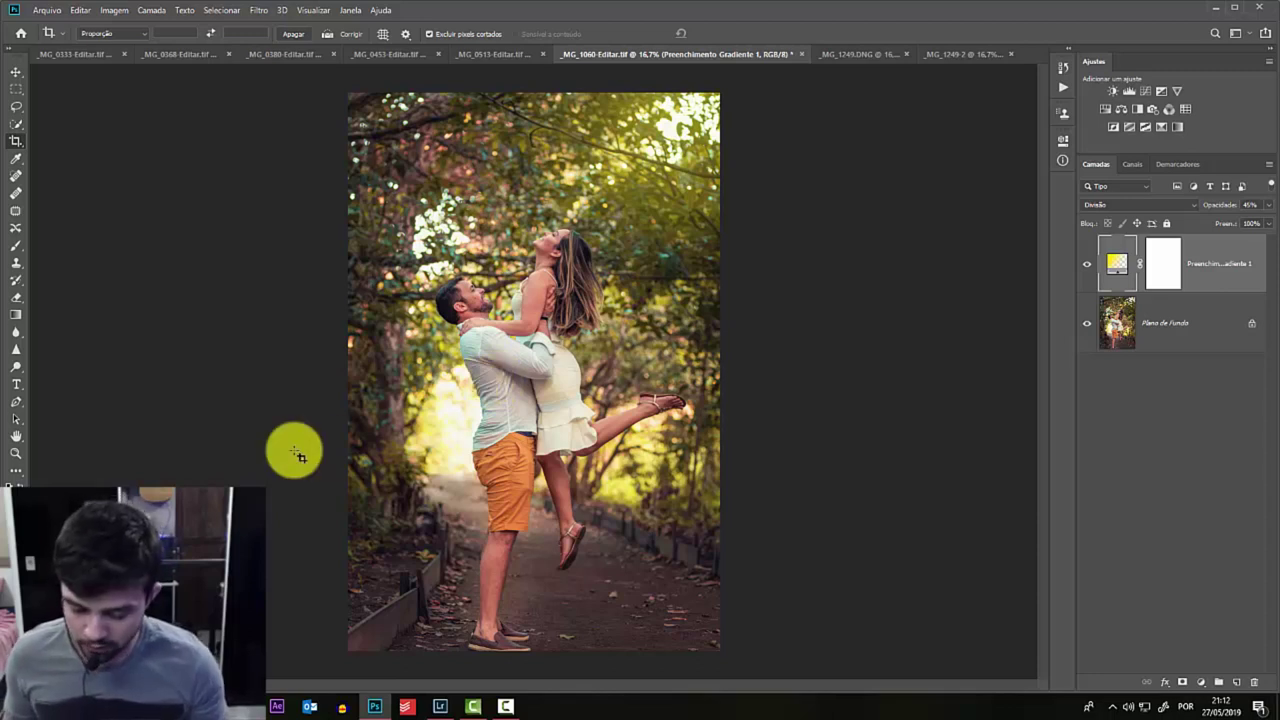
key("ctrl+v")
- Enlarge the pasted sun flare into the top-right corner and change its blend mode to hide the black
key("ctrl+t")
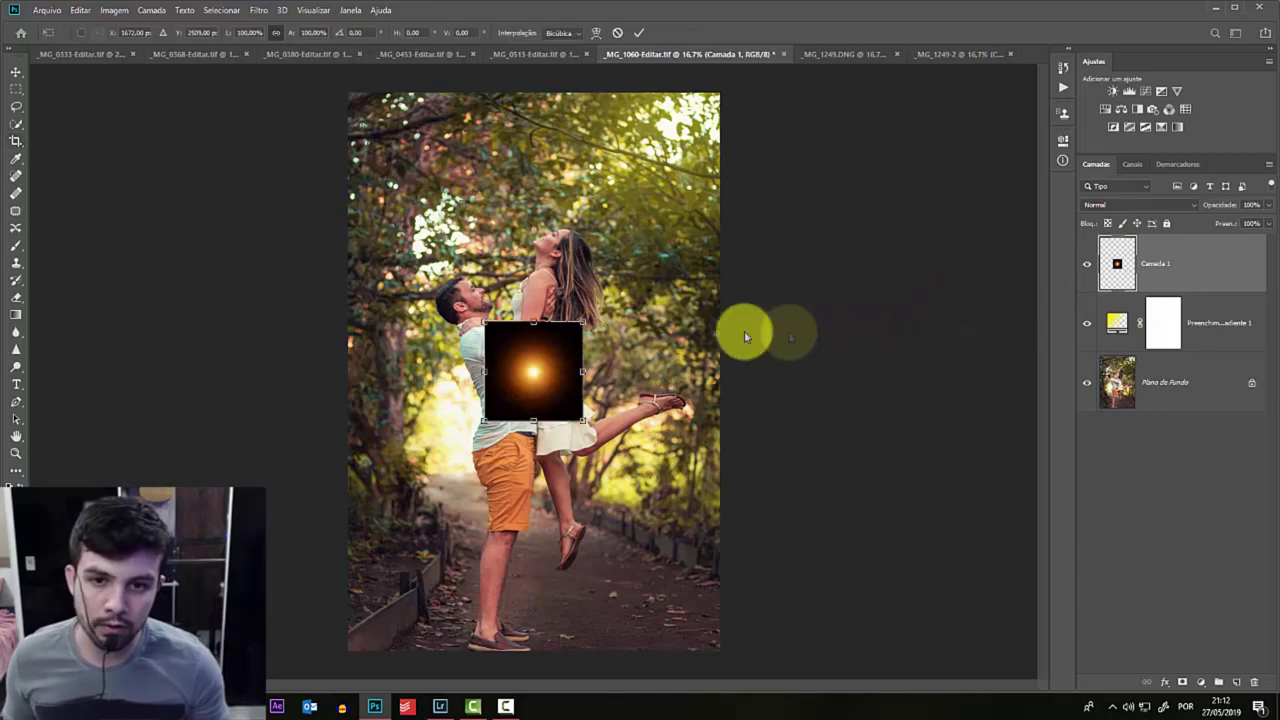
left_click_drag(581, 326, 823, 86)
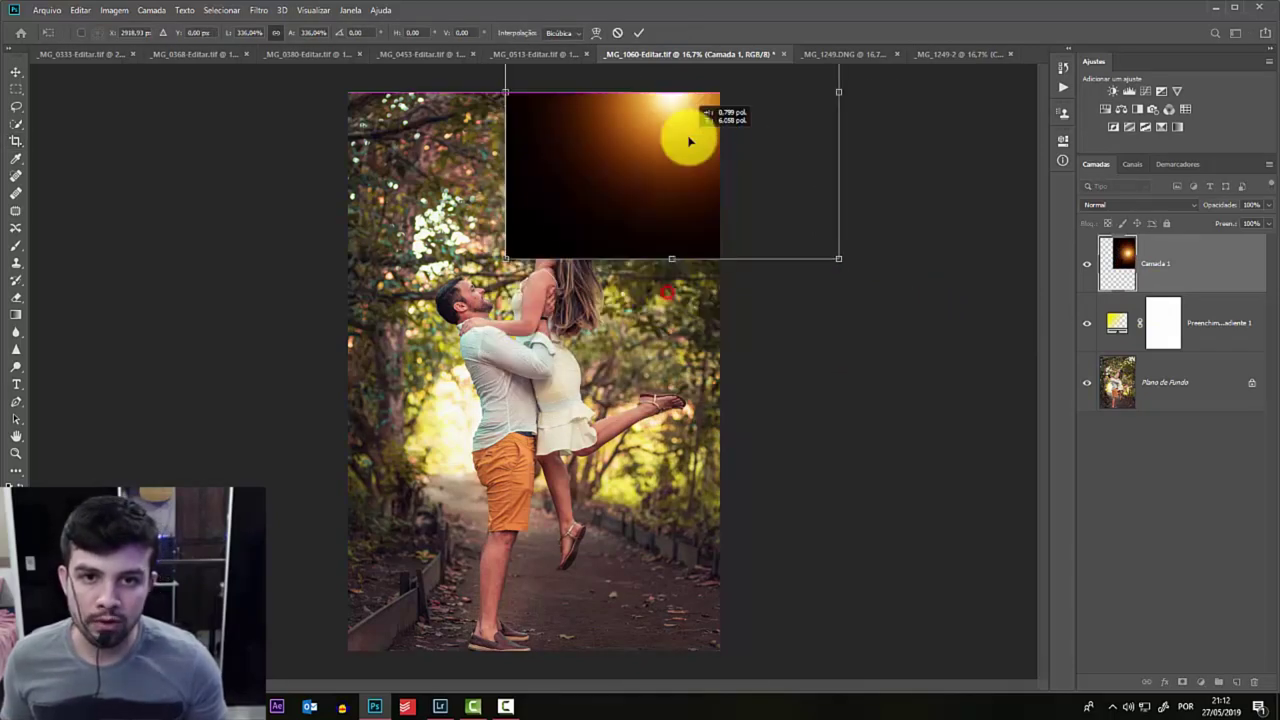
left_click_drag(671, 292, 688, 154)
key("Return")
key("c")
key("alt+shift+s")
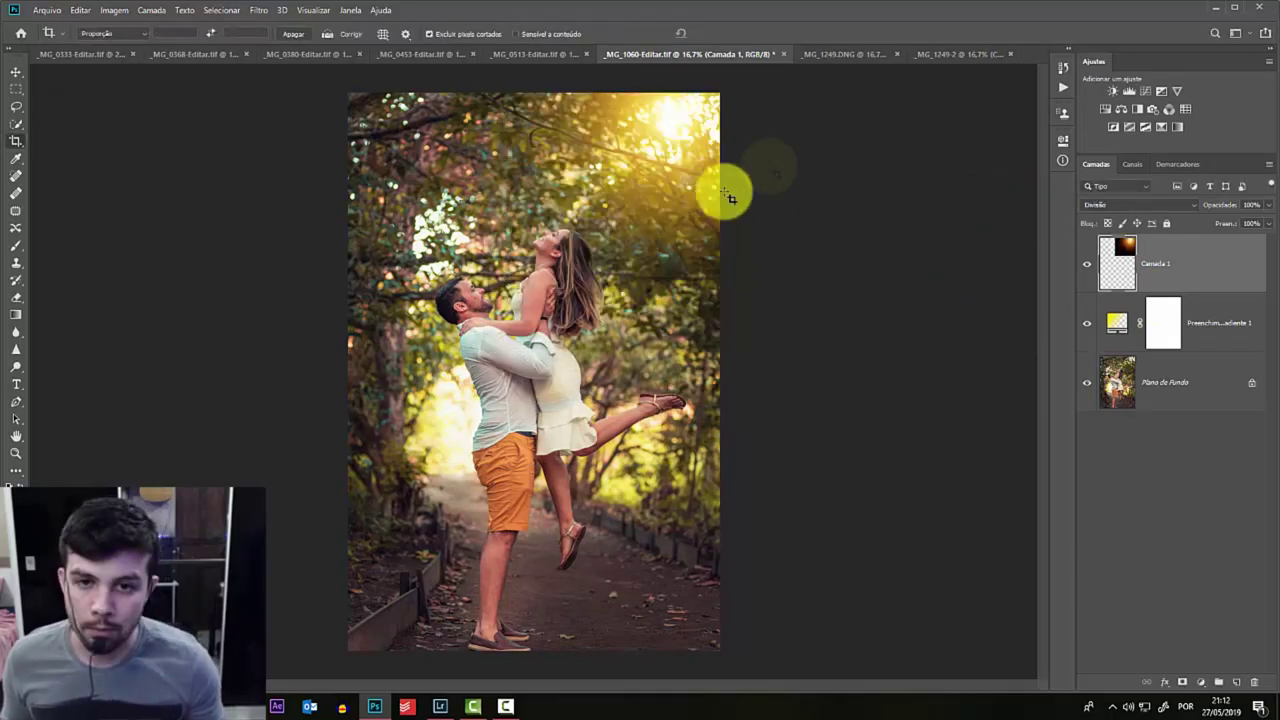